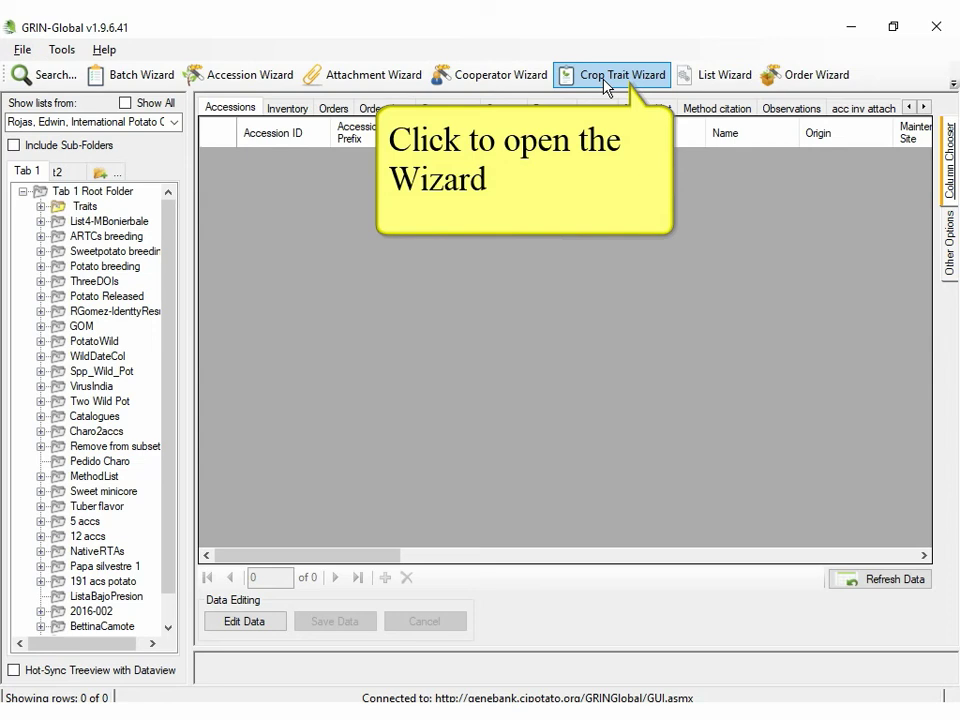
- Open the Crop Trait Wizard, search traits for "general" and load General outline of the leaf [Sweetpotato]
left_click(604, 88)
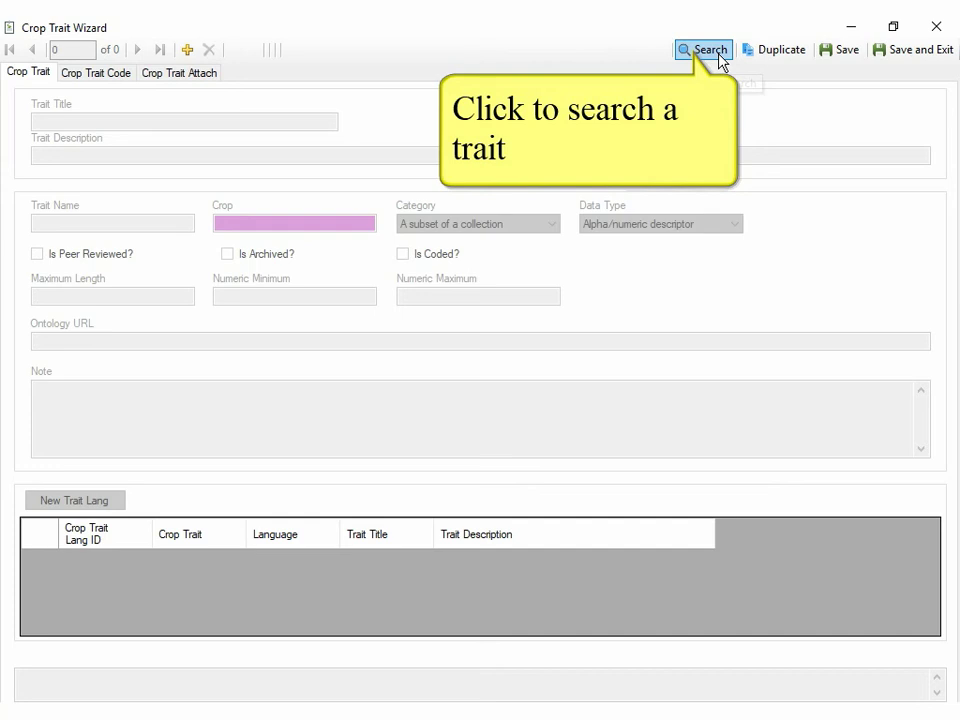
left_click(719, 61)
type("general")
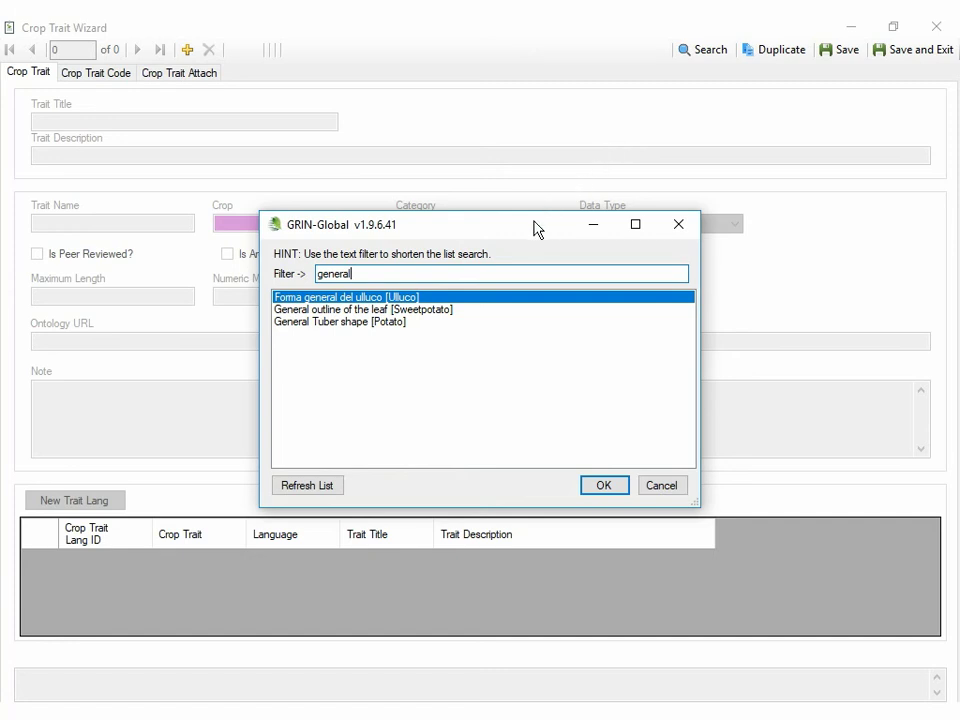
left_click(443, 312)
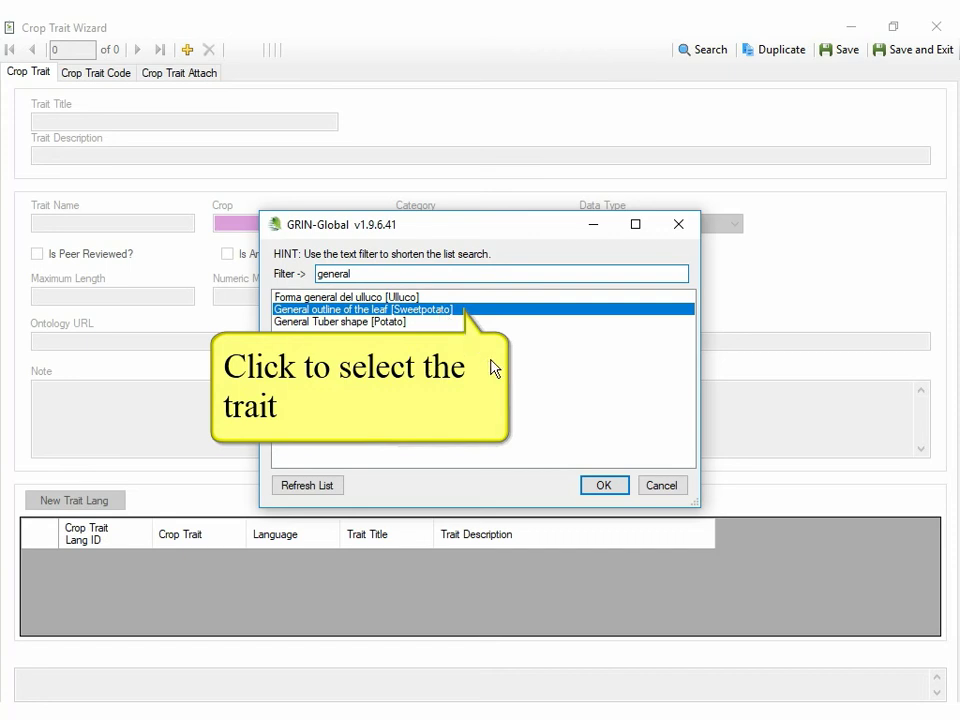
left_click(604, 485)
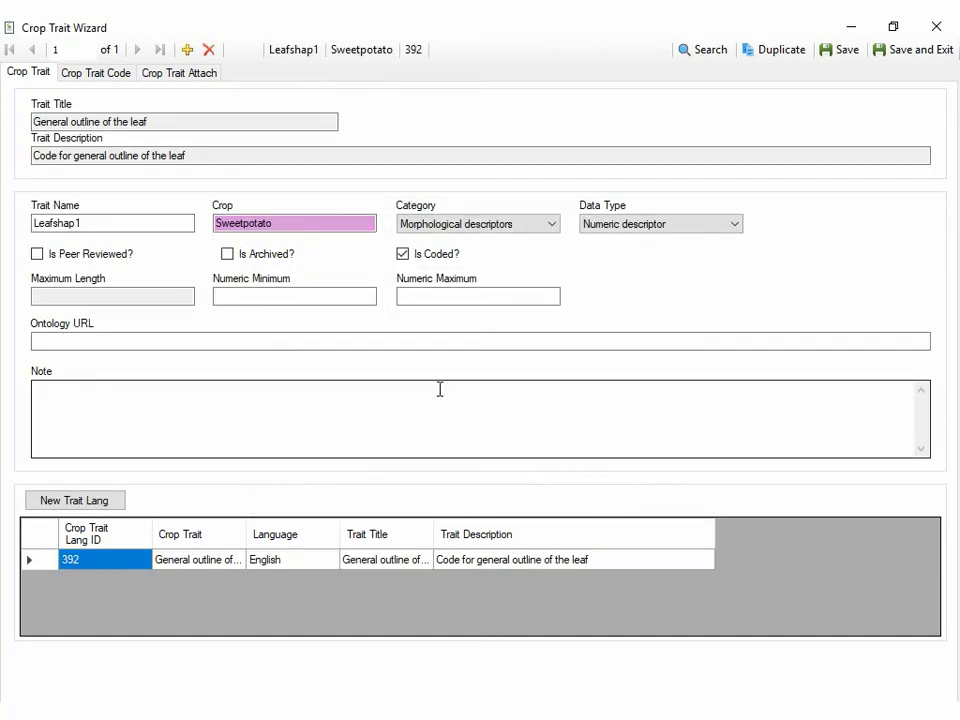
- Add a new attachment record for trait code "1 rounded" and set its crop trait to General outline of the leaf
left_click(119, 77)
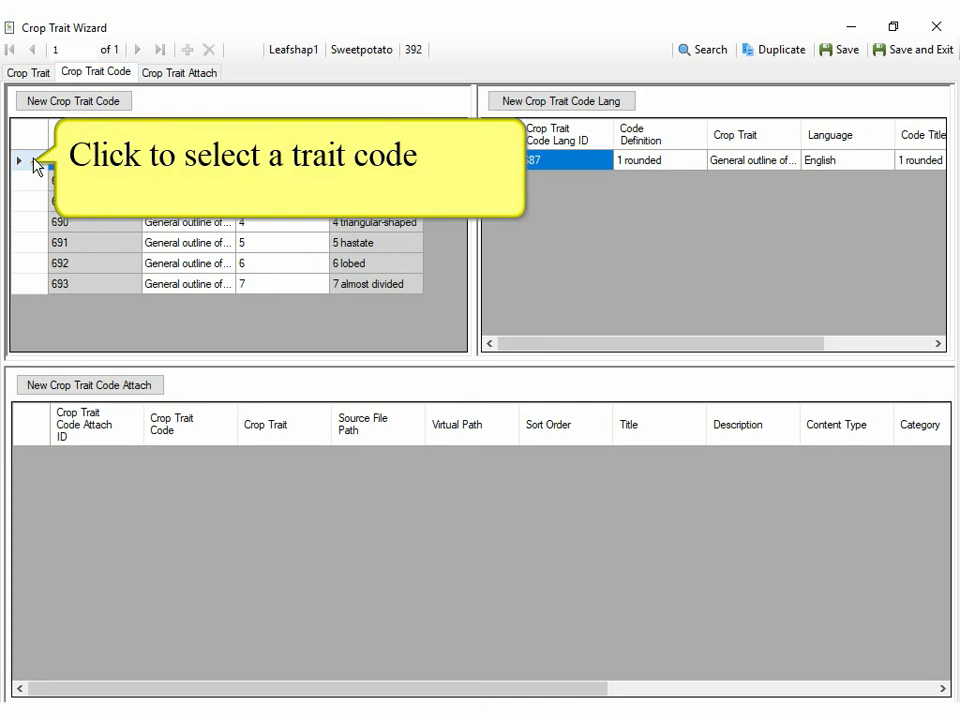
left_click(66, 167)
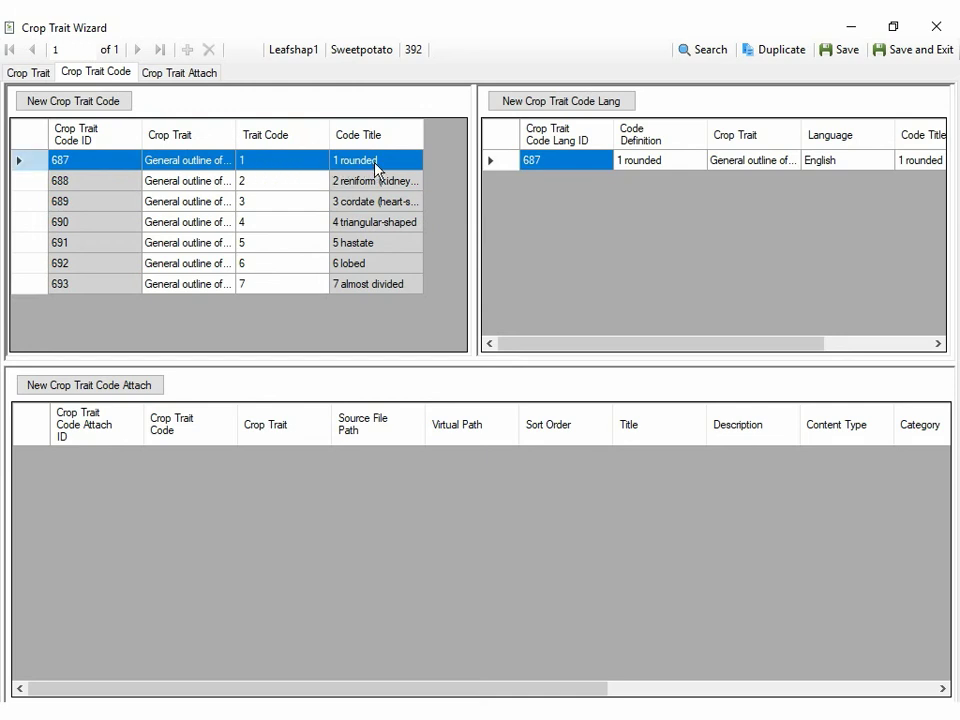
left_click(498, 166)
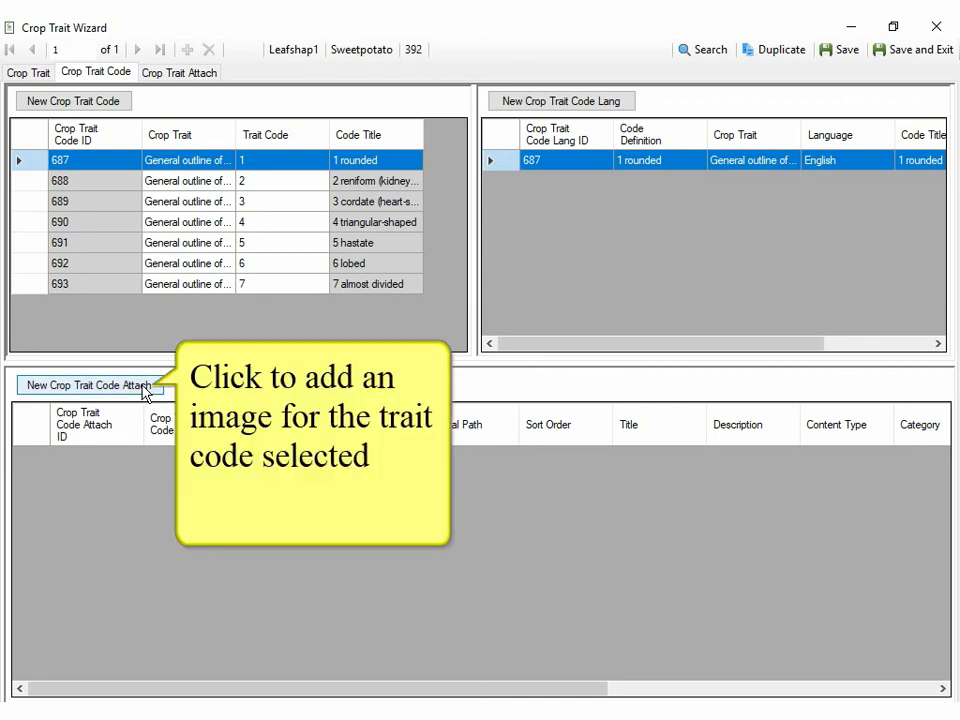
left_click(146, 388)
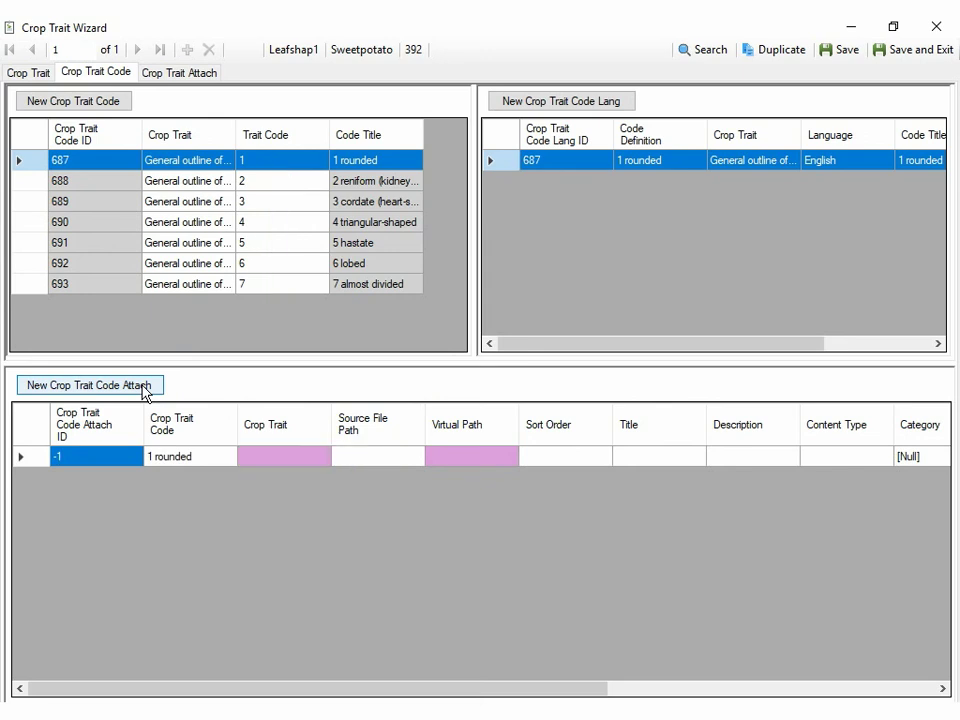
left_click(271, 458)
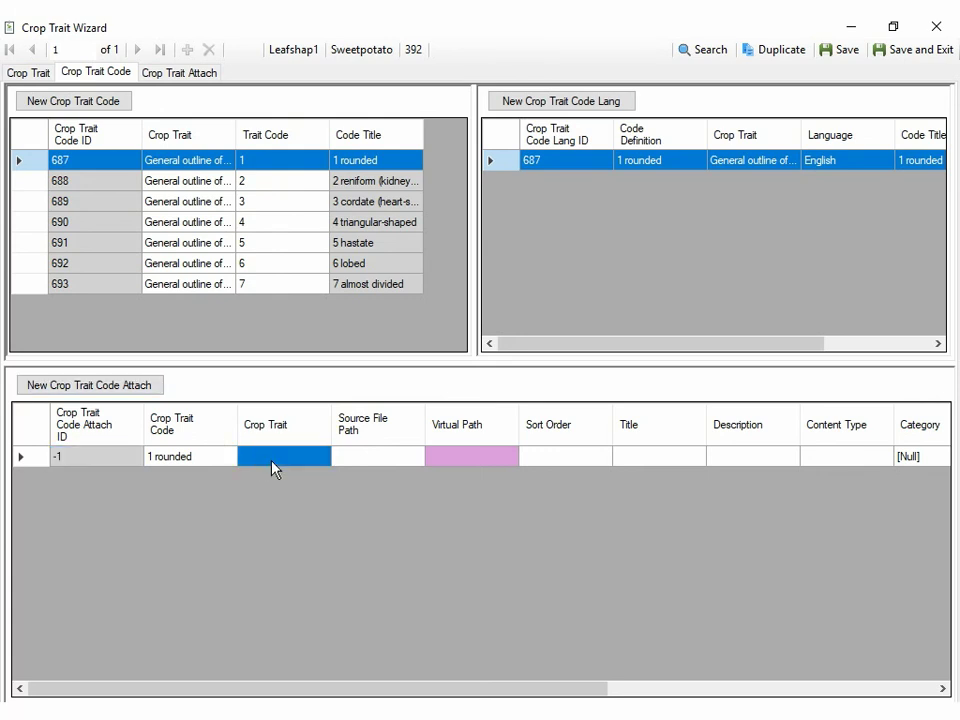
- Set the attachment's source file to Sweetpotato_GOL_1_Rounded.png from the Pictures folder
left_click(377, 458)
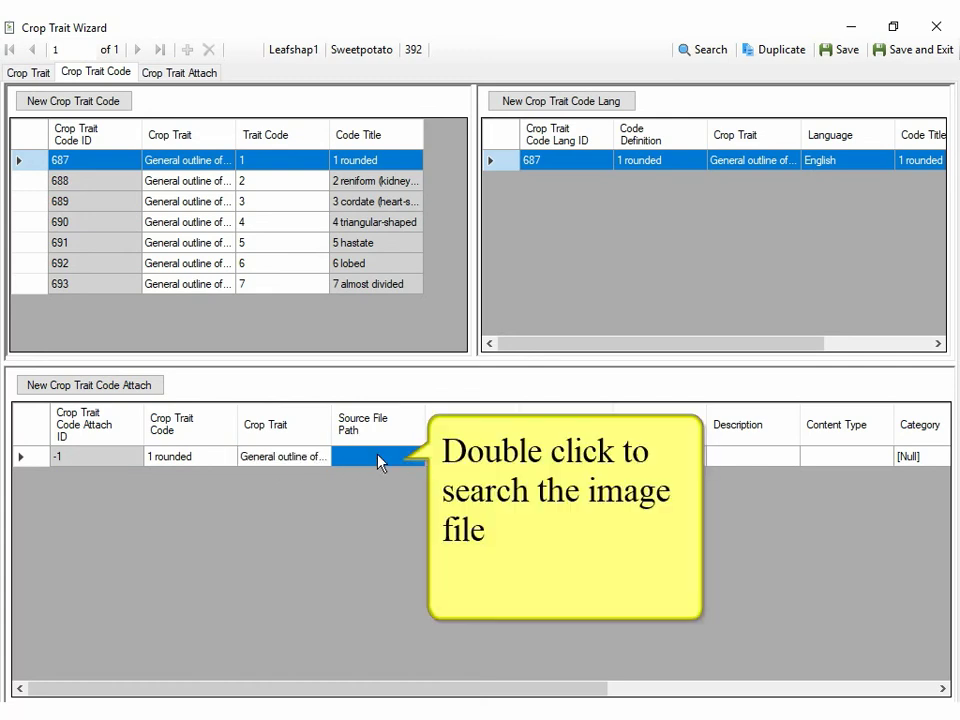
double_click(377, 458)
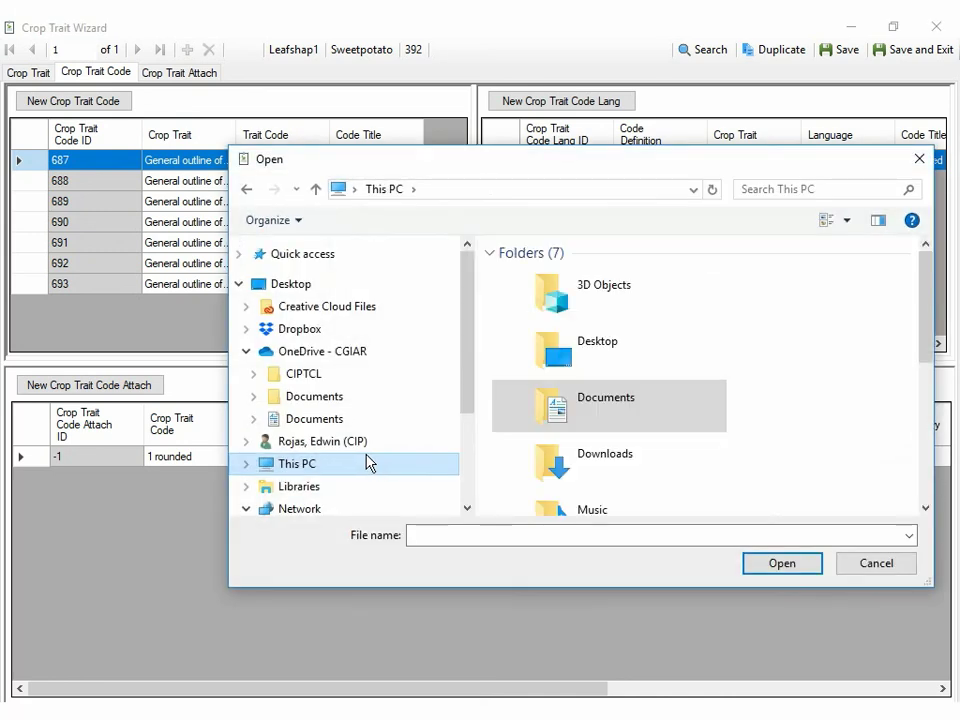
left_click(324, 452)
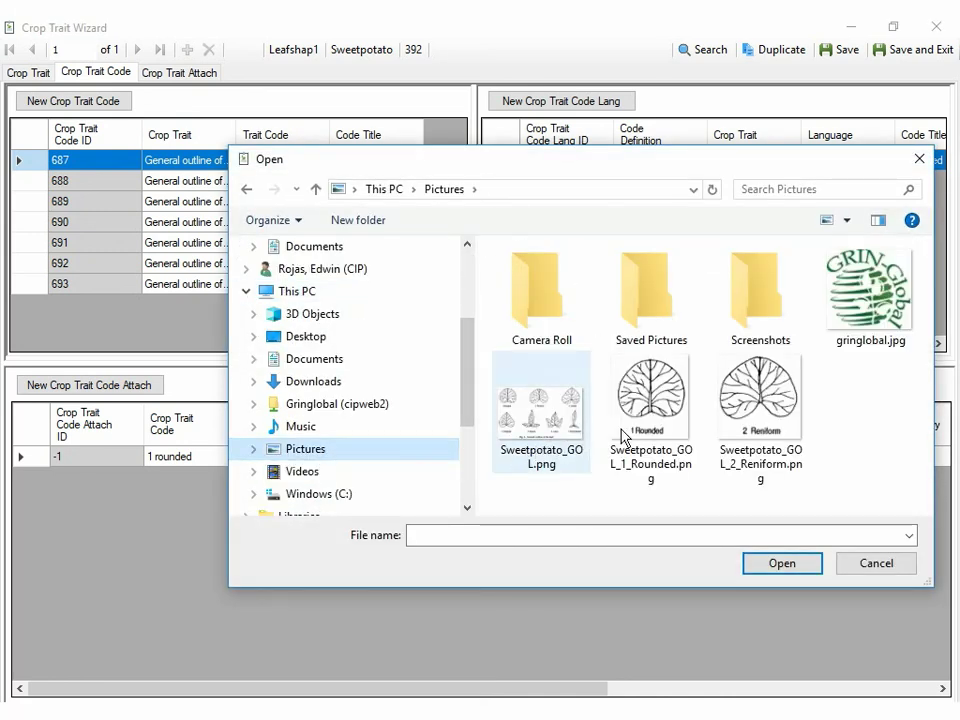
left_click(648, 440)
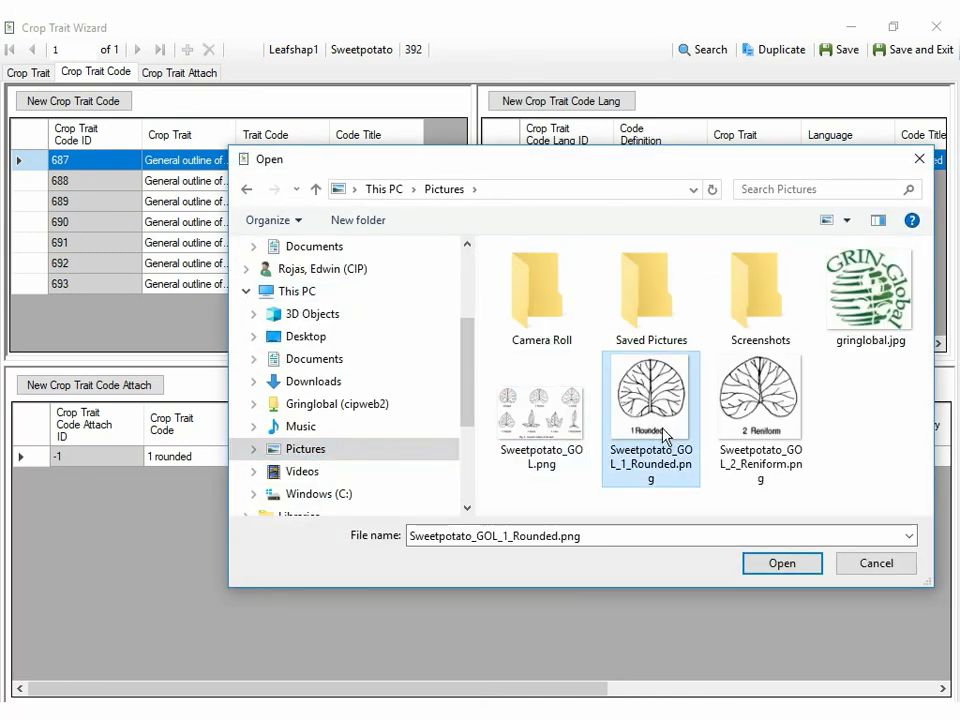
left_click(784, 566)
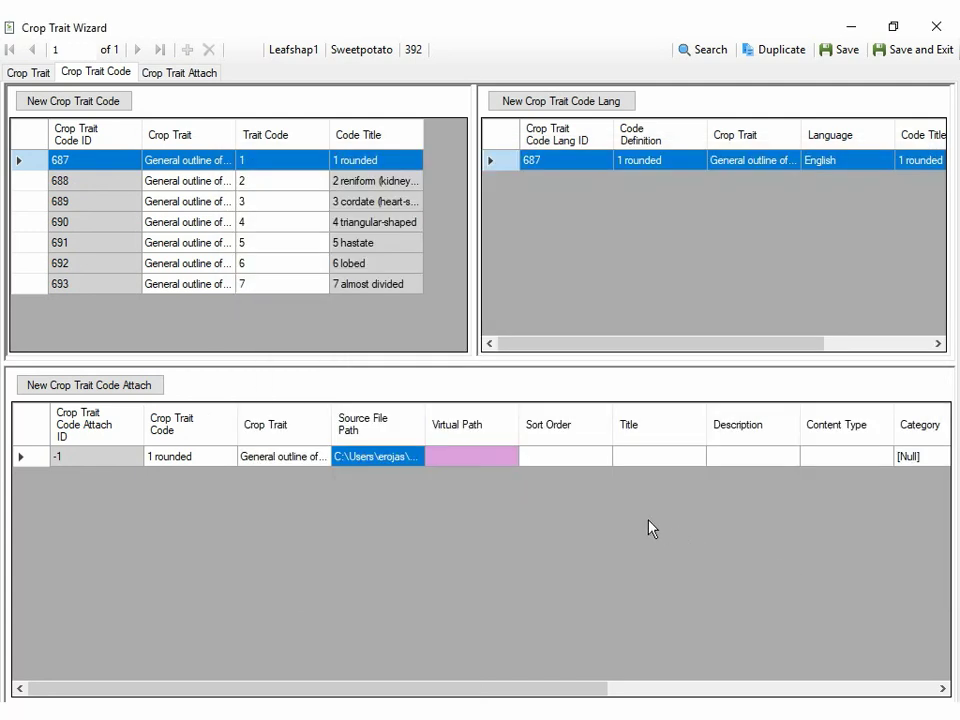
- Enter \leaf\ as the beginning of the attachment's virtual path
left_click(464, 462)
type("\\")
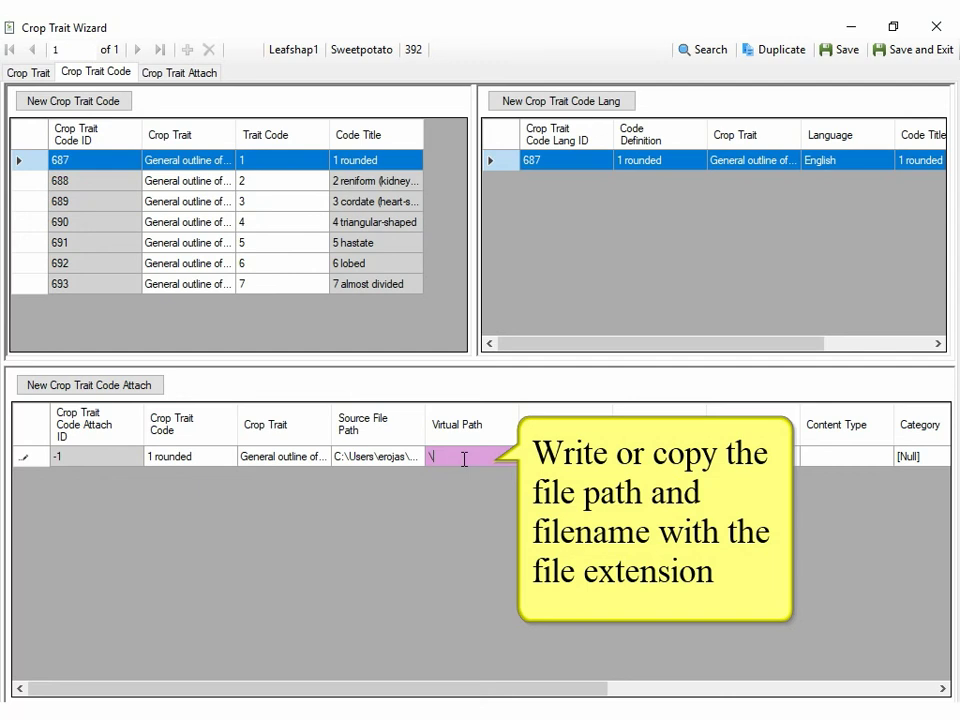
type("e")
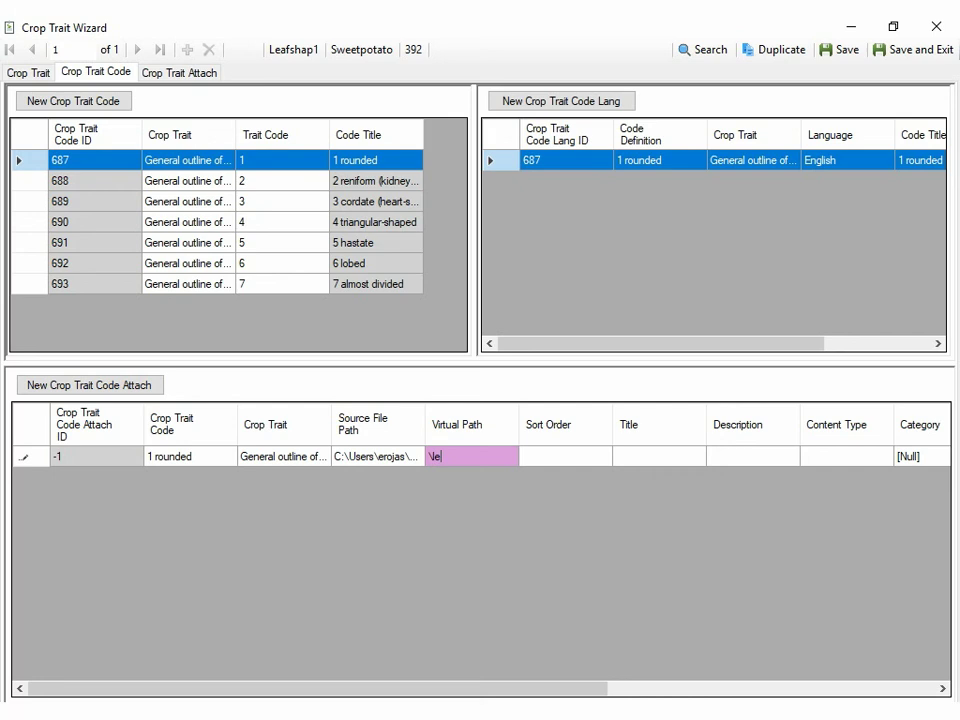
type("af")
type("\\")
- Switch to File Explorer and copy the name Sweetpotato_GOL_1_Rounded, without its extension, from the image in Pictures
left_click(148, 715)
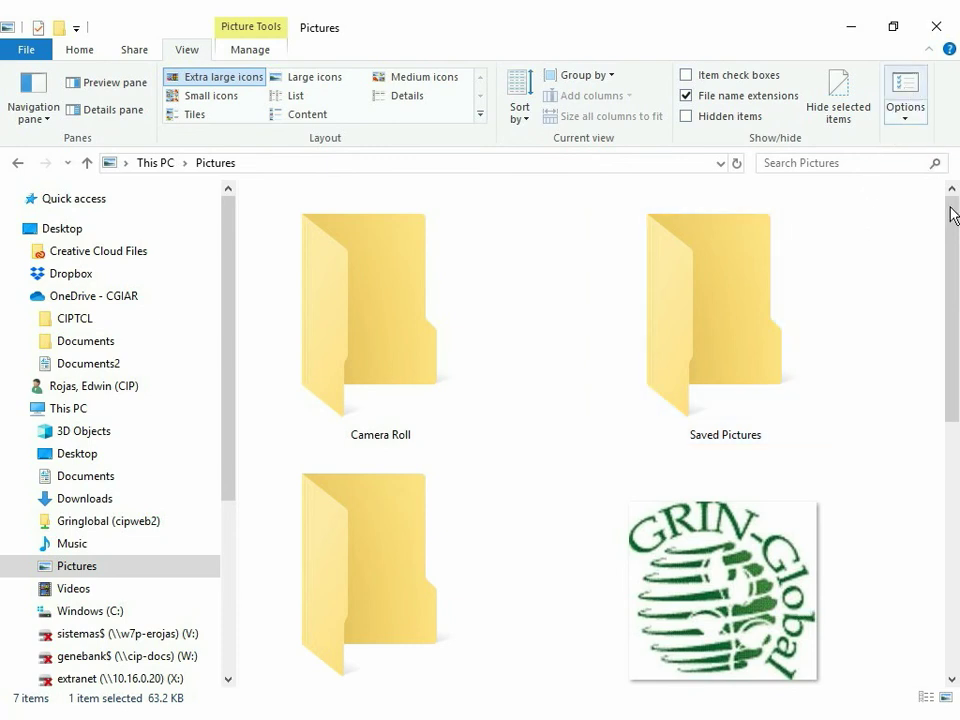
scroll(946, 260, "down", 1)
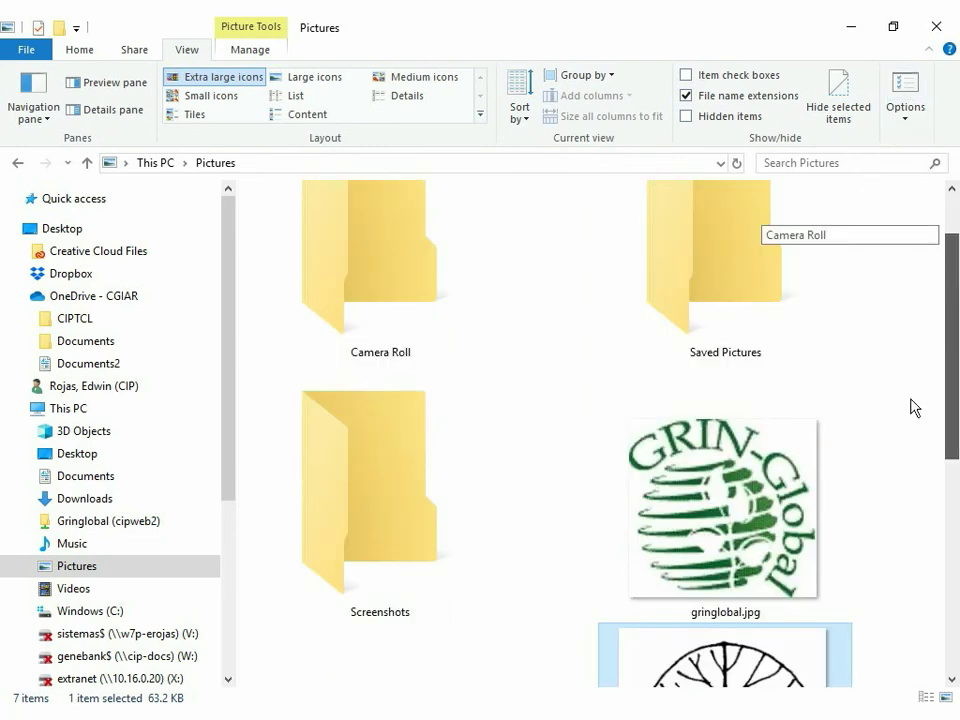
scroll(884, 478, "down", 3)
left_click(783, 538)
key("ctrl+c")
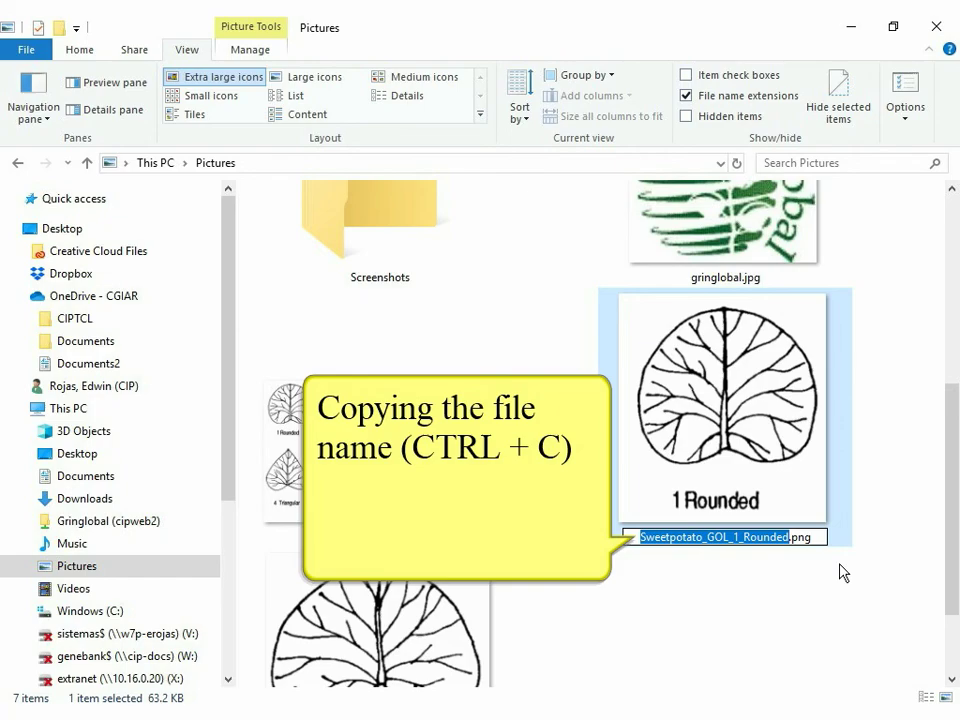
- Return to the Crop Trait Wizard, append the copied file name and .png to the virtual path, and widen its column
key("alt+Tab")
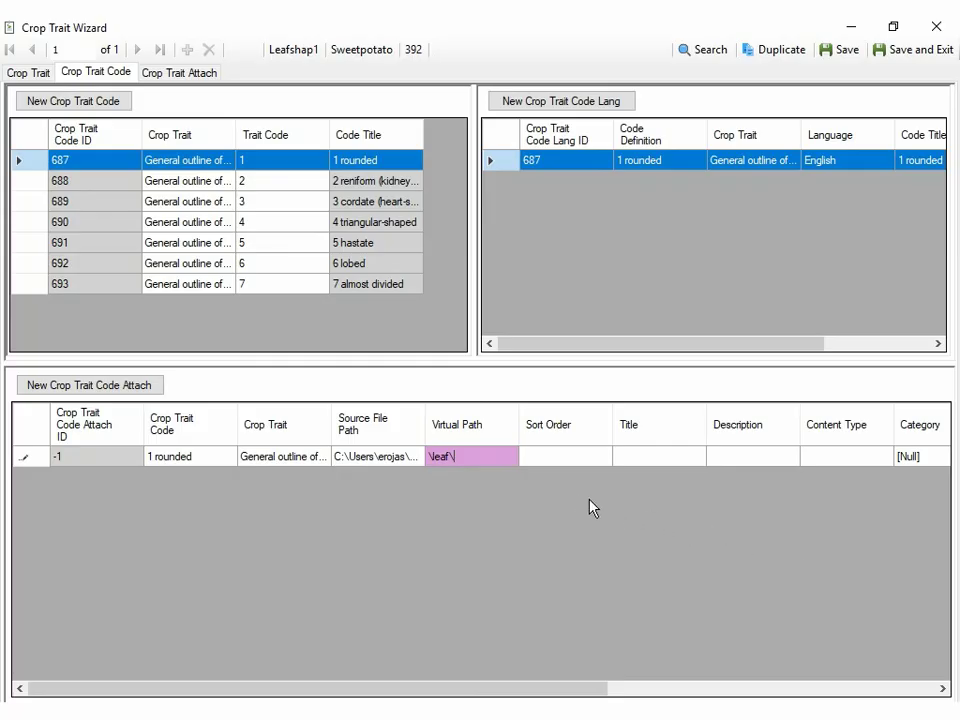
key("ctrl+v")
type(".p")
type("ng")
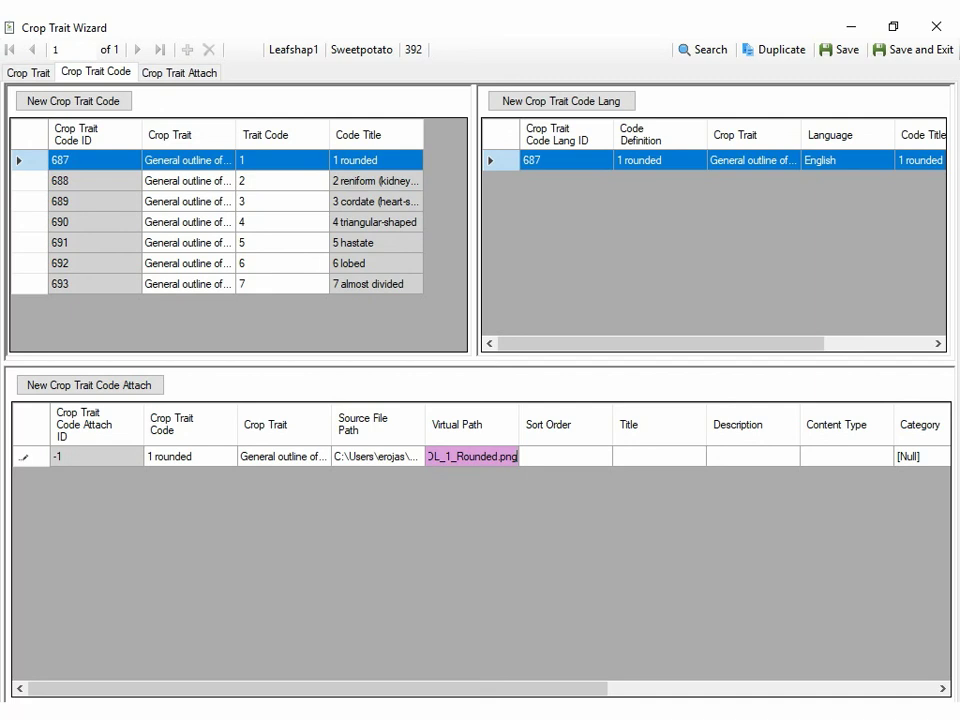
left_click(541, 458)
left_click_drag(519, 424, 625, 421)
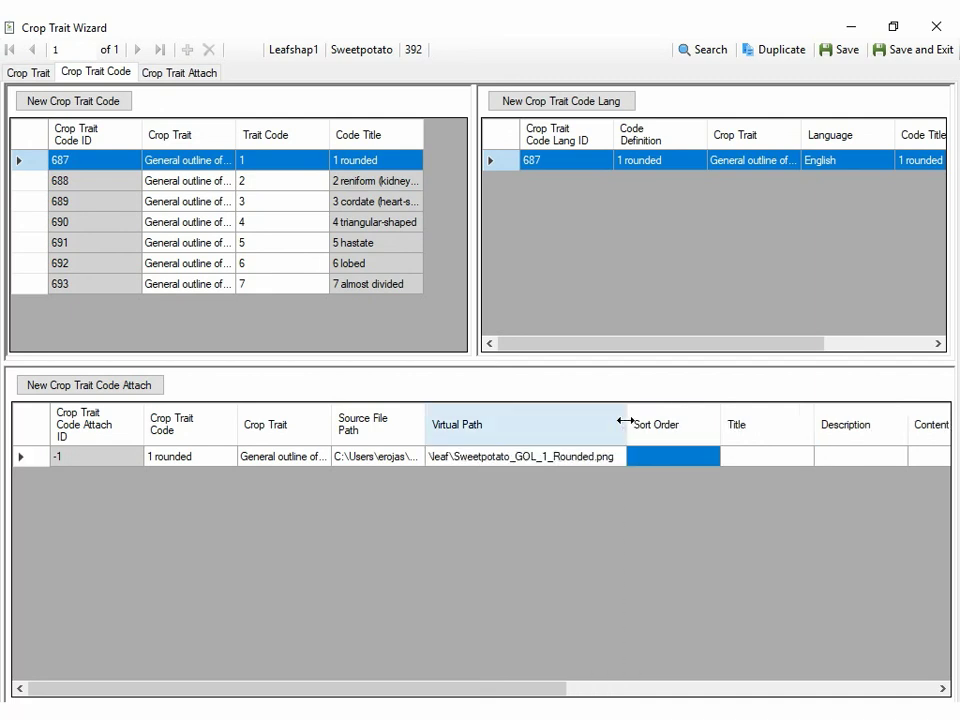
- Set the attachment's title to Rounded and its content type to PNG
double_click(735, 459)
type("Rounded")
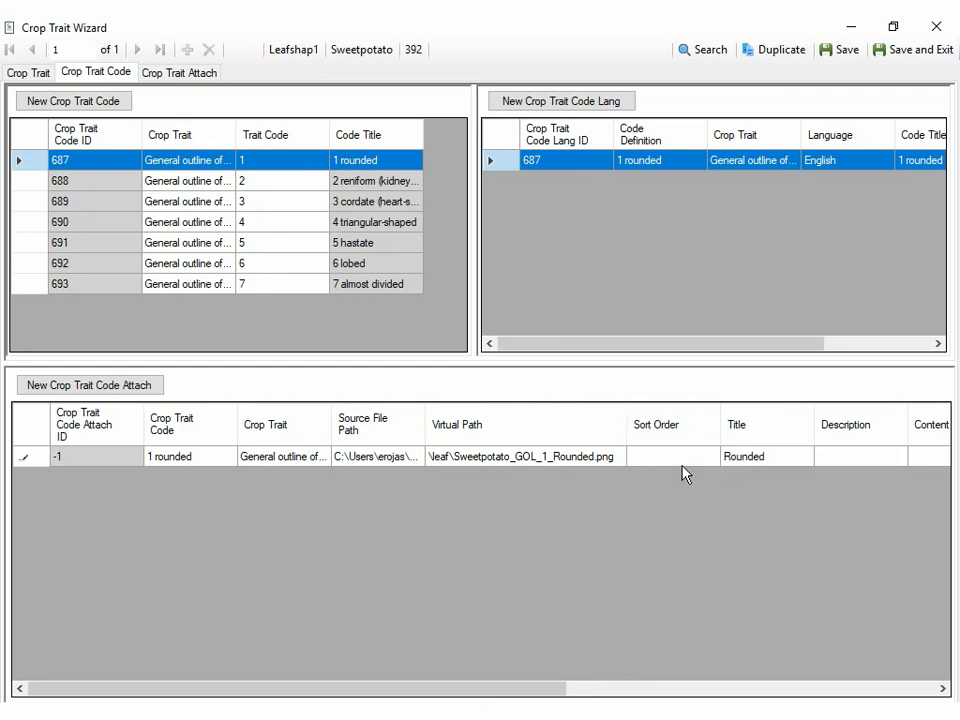
key("Return")
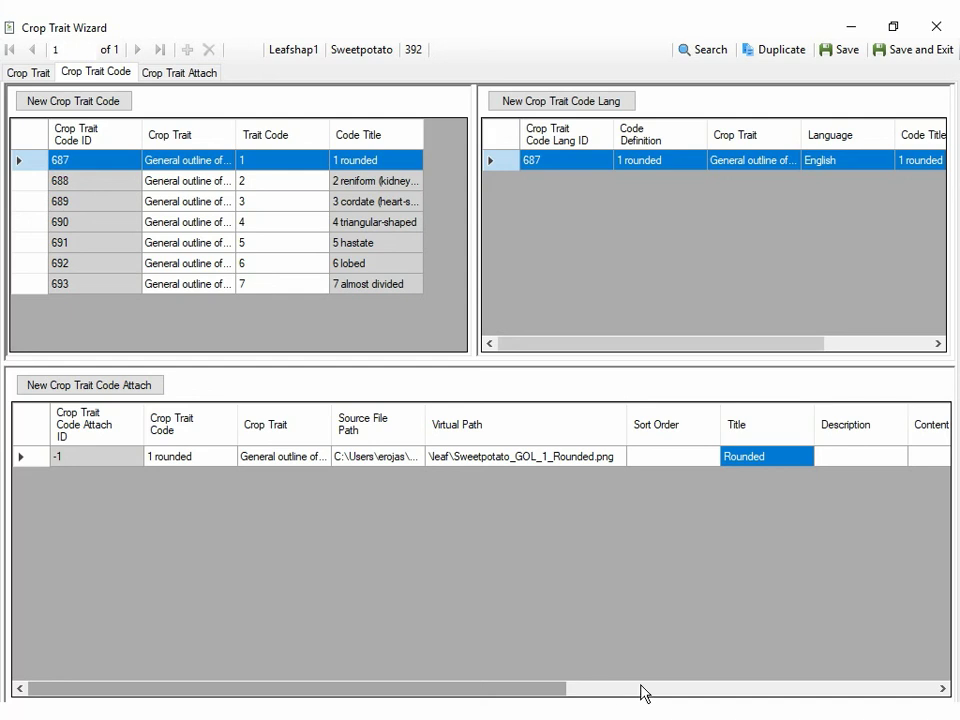
left_click(685, 690)
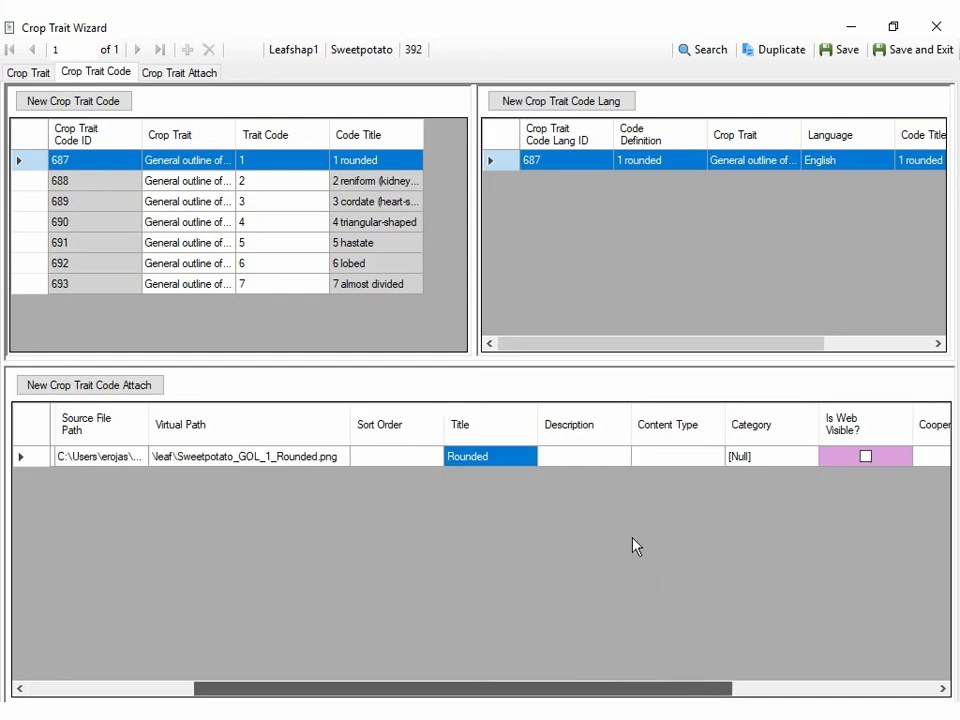
left_click(680, 460)
type("PNG")
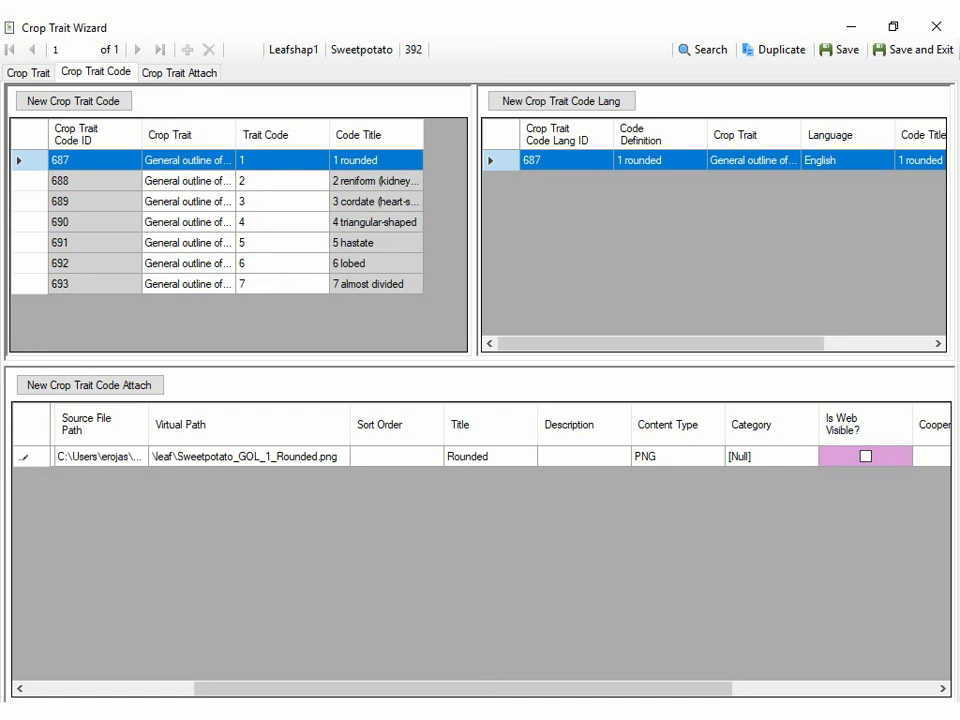
- Set the attachment's category to Image attachment and mark it as not web visible
left_click(805, 462)
left_click(807, 462)
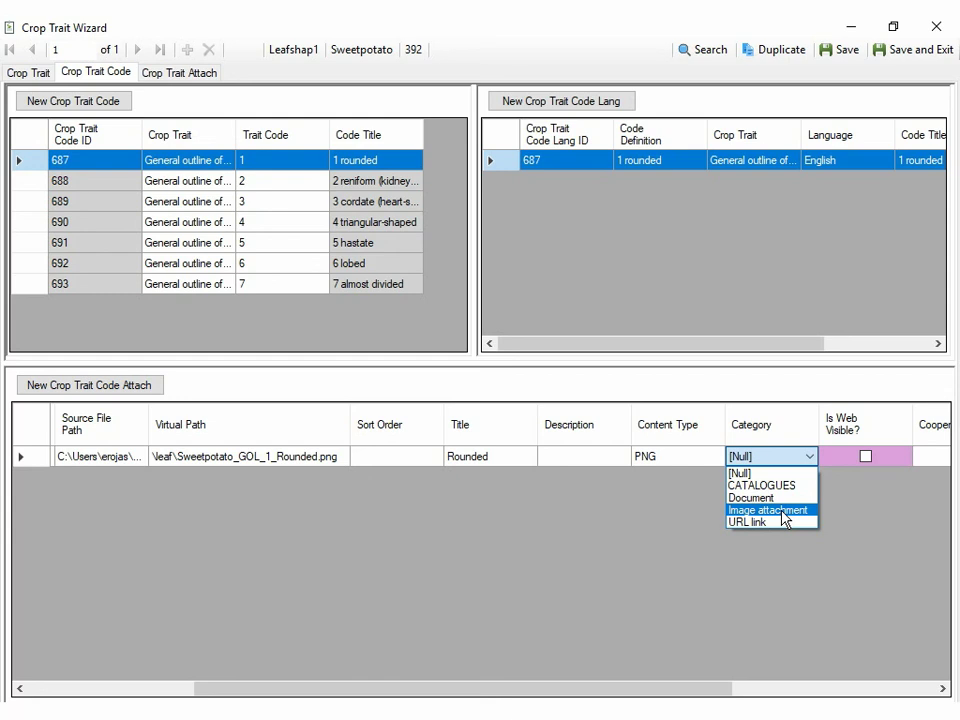
left_click(784, 511)
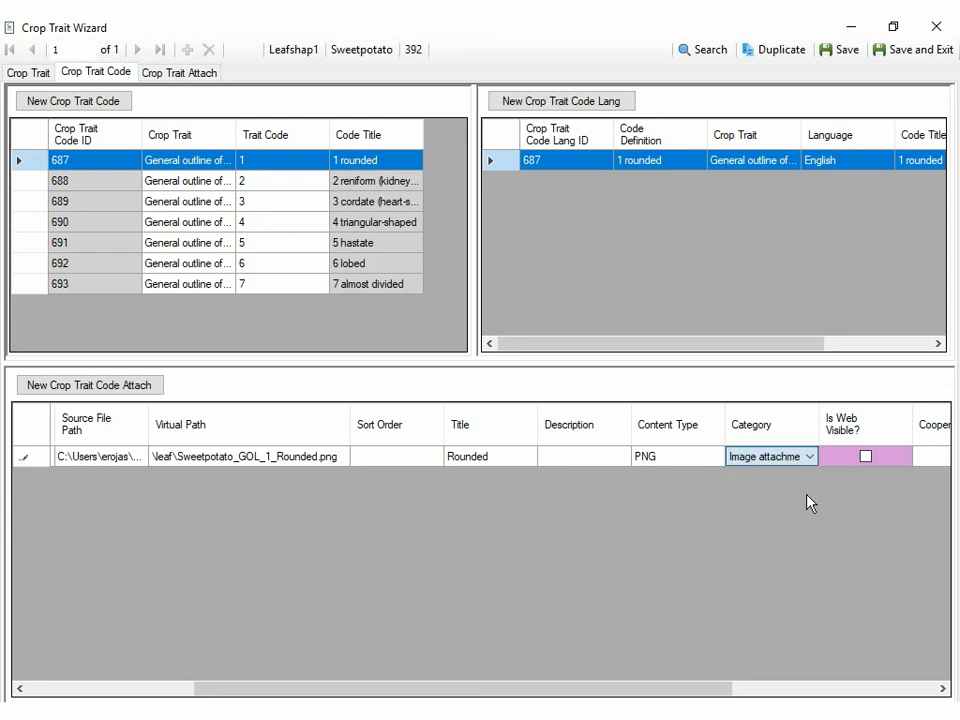
left_click(866, 458)
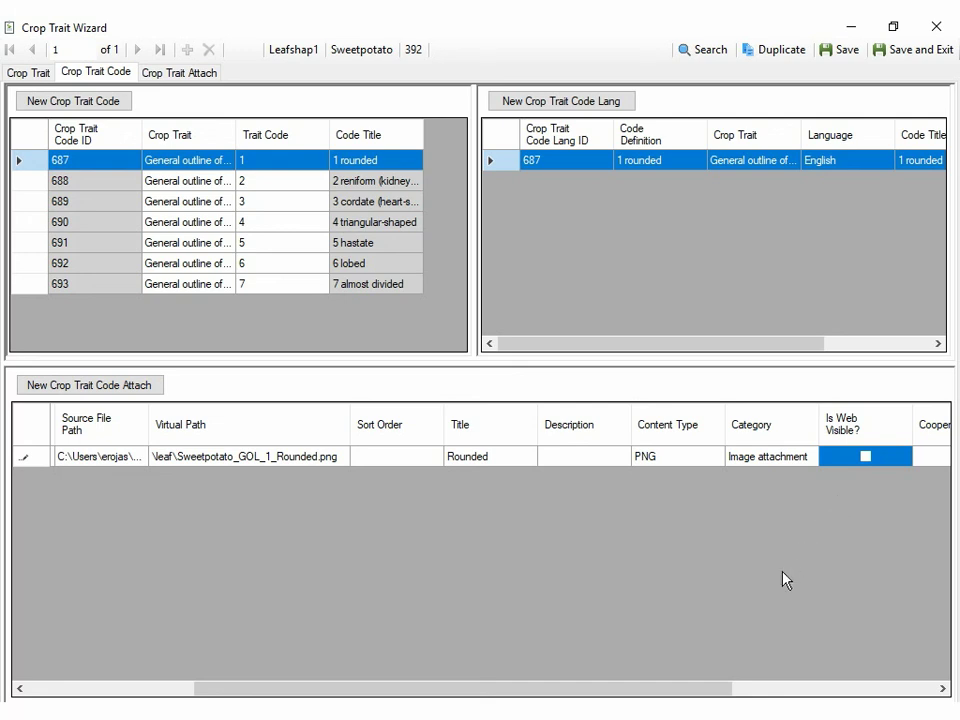
- Fill in the attachment's cooperator name, and set the attach date format to yyyy and the attach date to 2020
left_click_drag(713, 692, 890, 668)
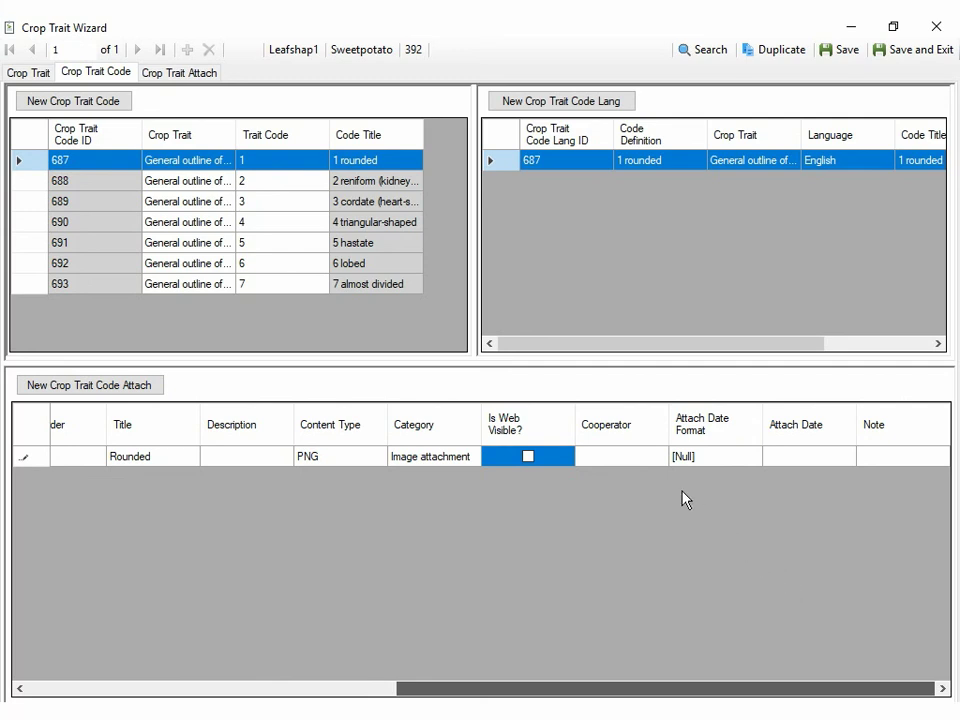
left_click(630, 460)
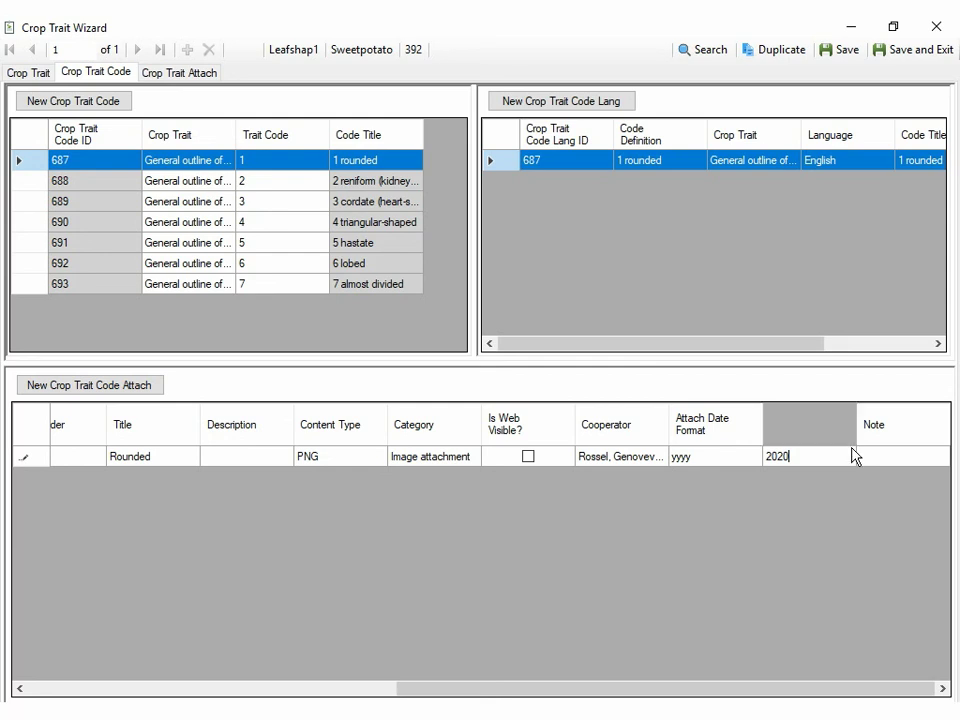
left_click(886, 461)
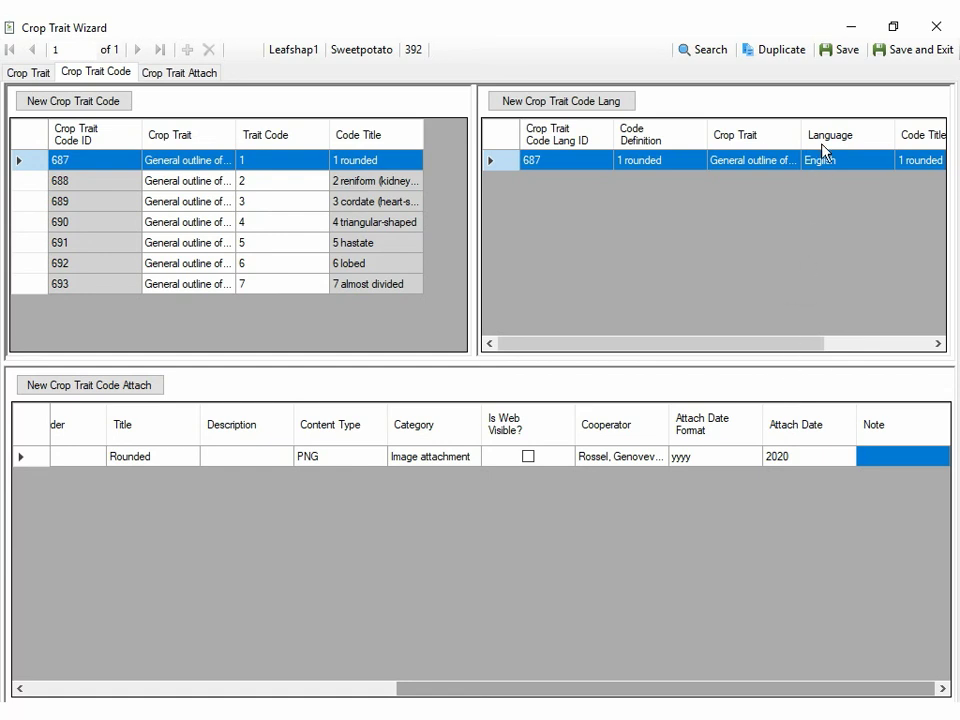
- Save the new trait code attachment and dismiss the save report
left_click(840, 52)
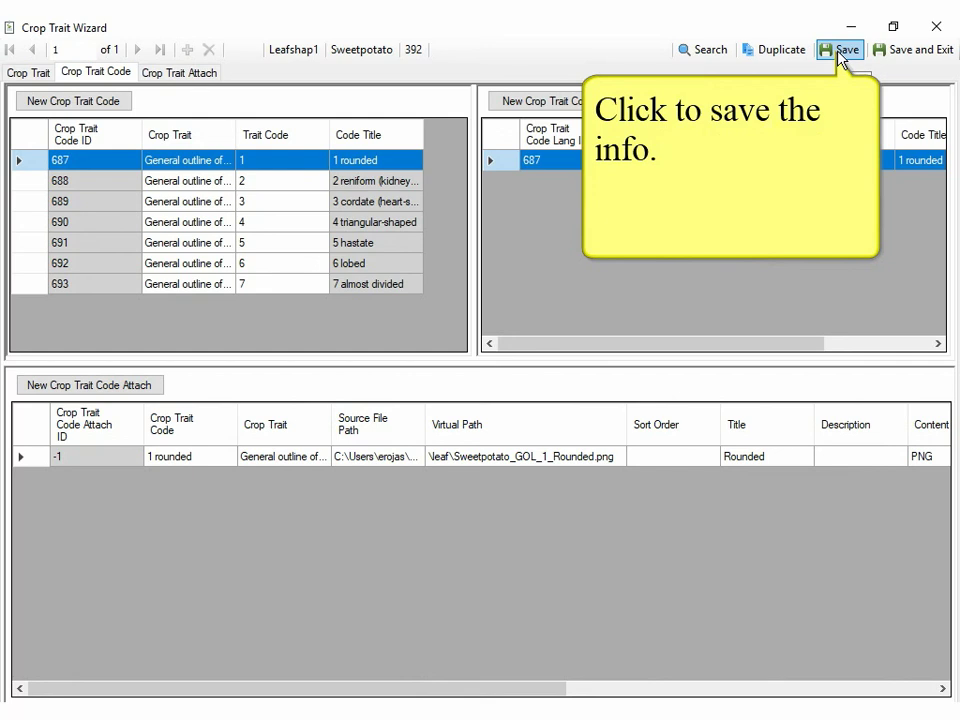
left_click(840, 52)
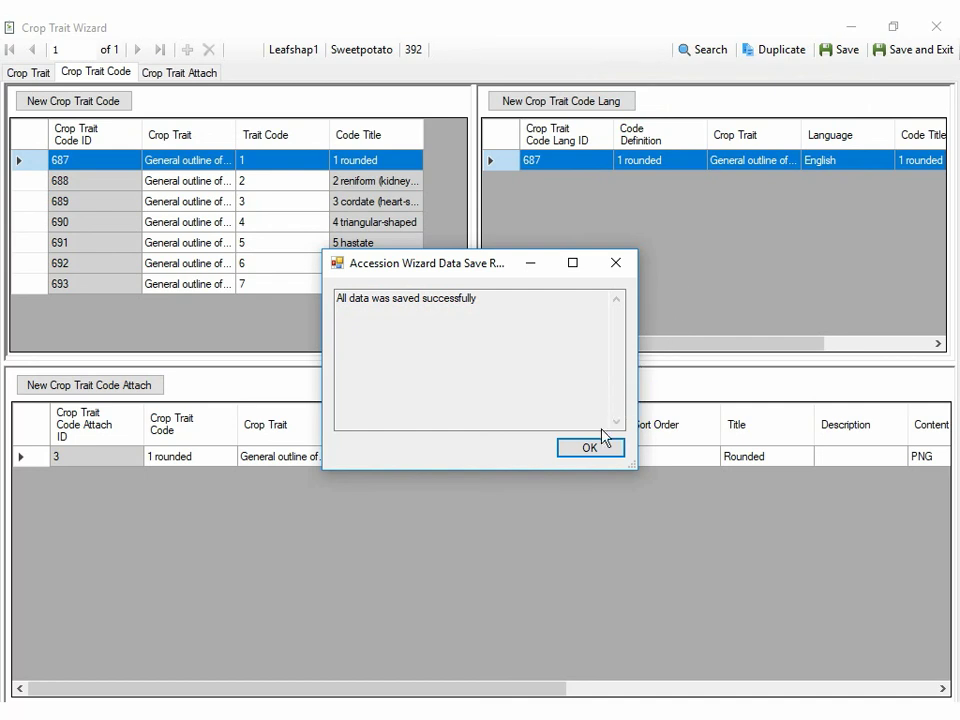
left_click(587, 450)
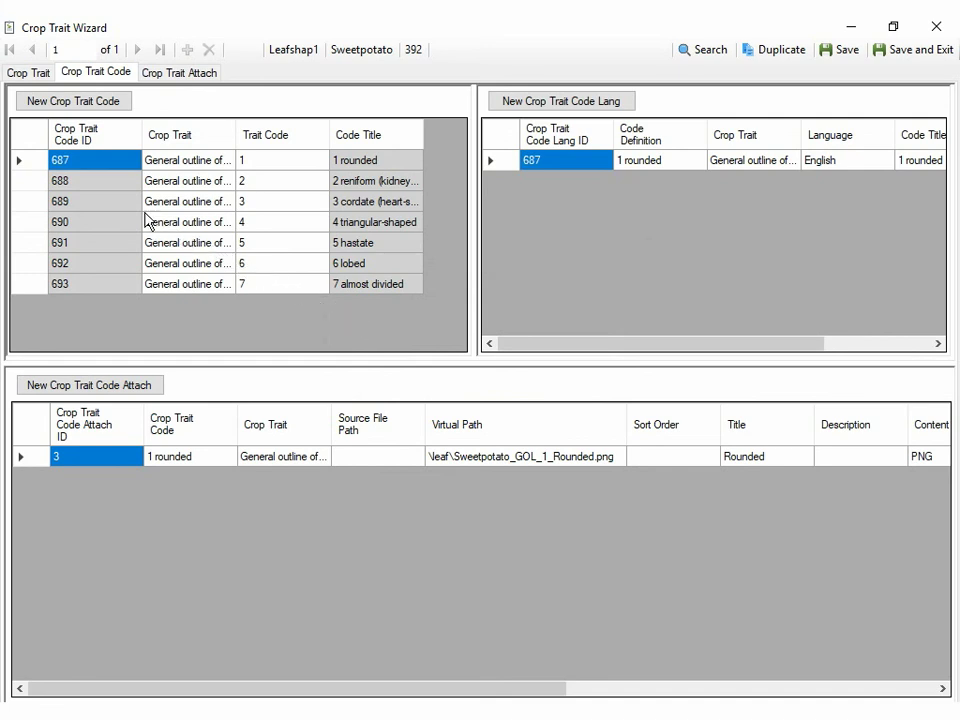
- Add a new attachment to the "2 reniform" trait code with Sweetpotato_GOL_2_Reniform.png from Pictures as its source file
left_click(35, 183)
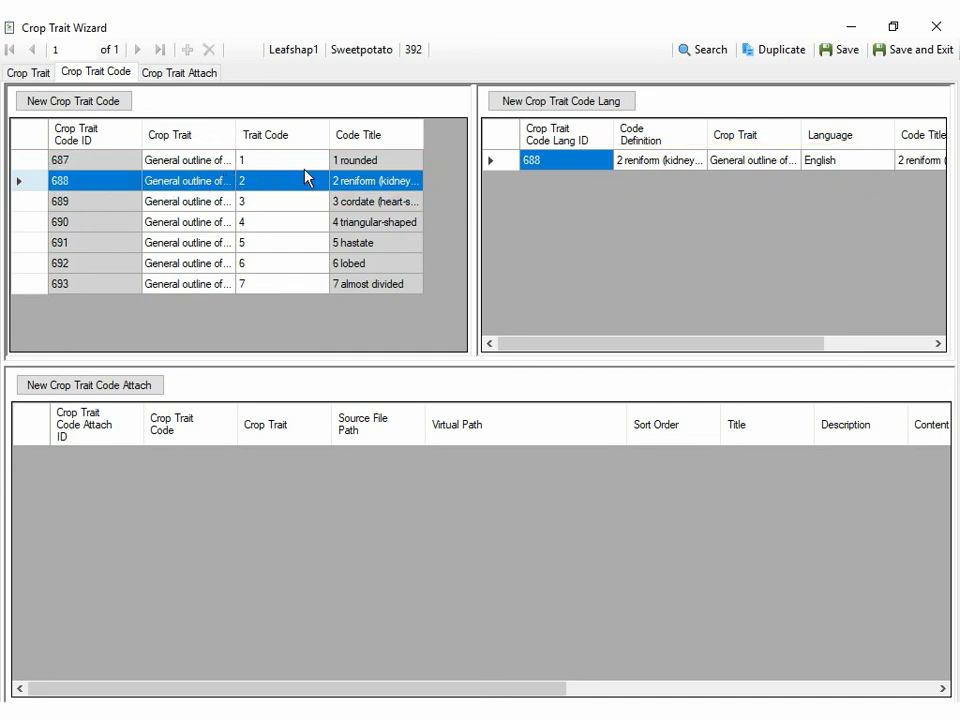
left_click(490, 161)
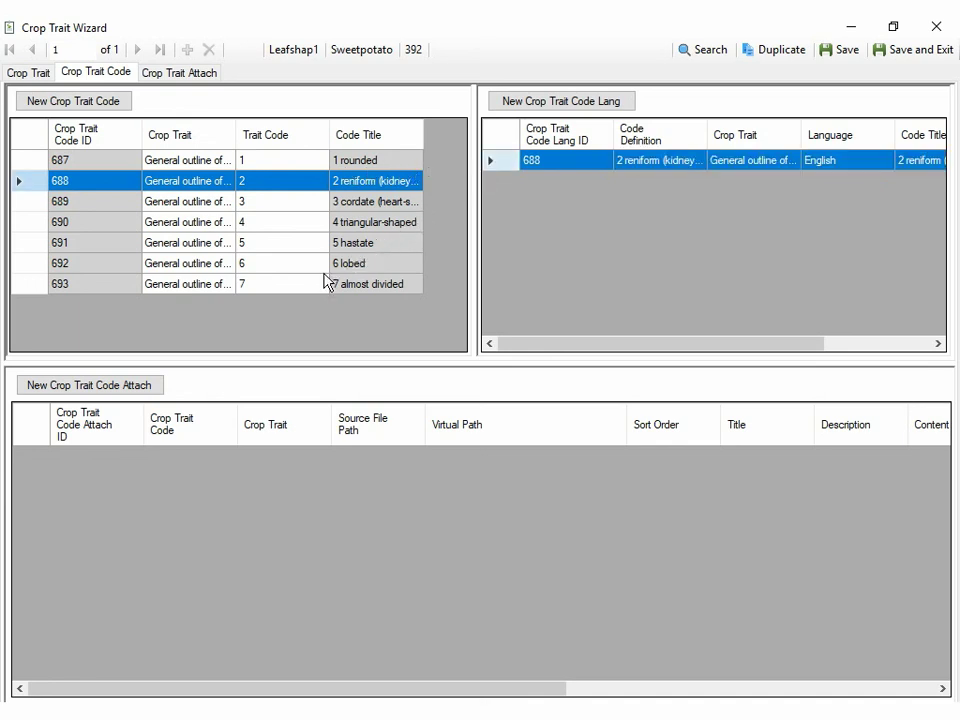
left_click(158, 386)
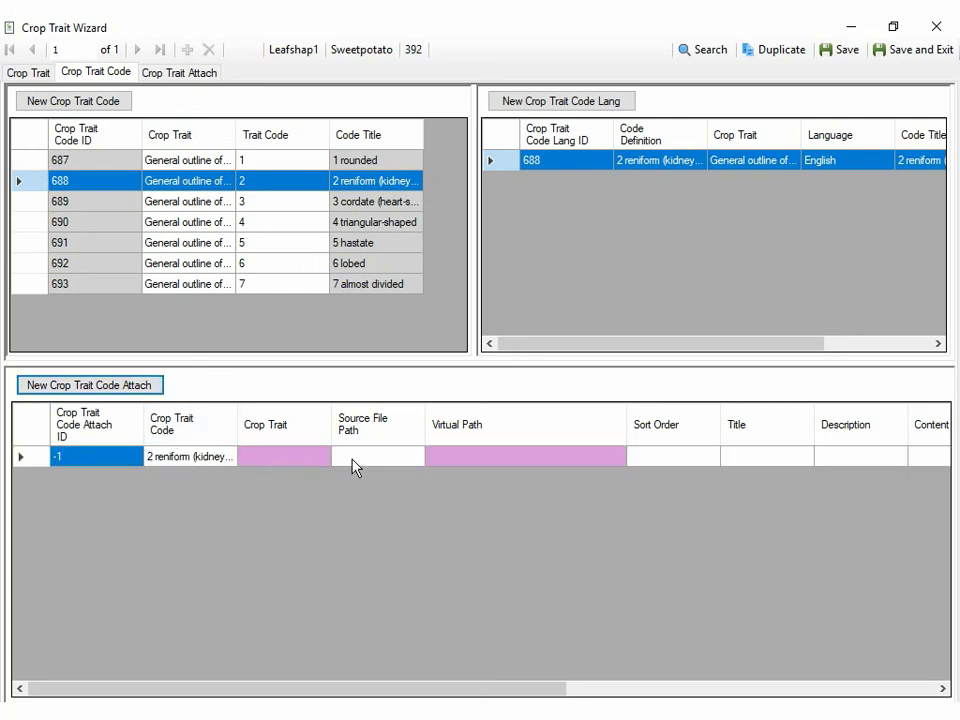
left_click(387, 460)
left_click(317, 450)
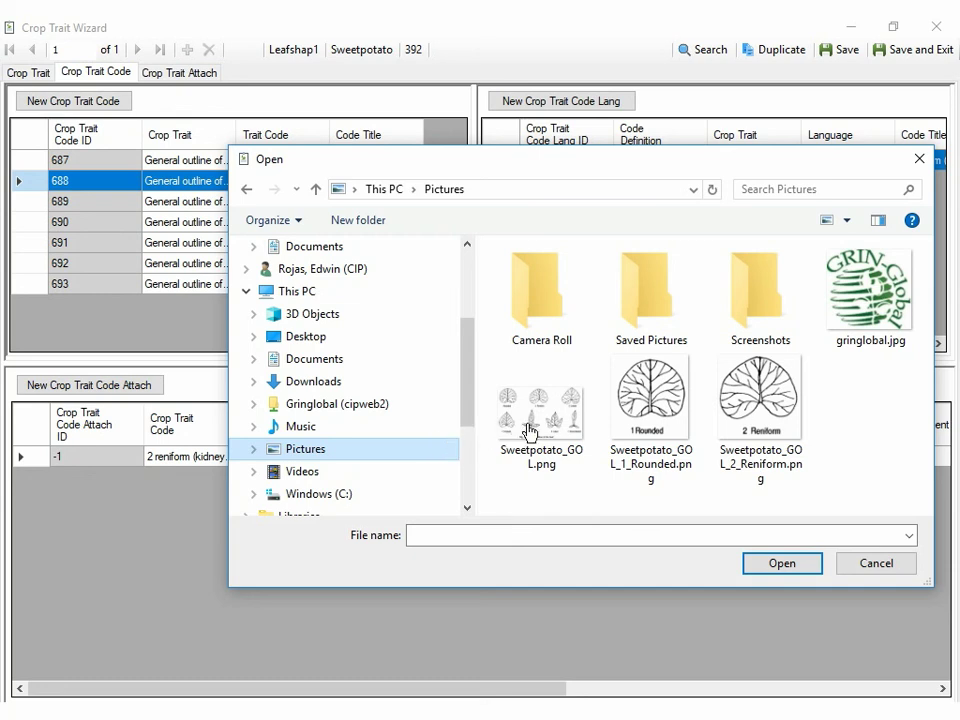
left_click(758, 420)
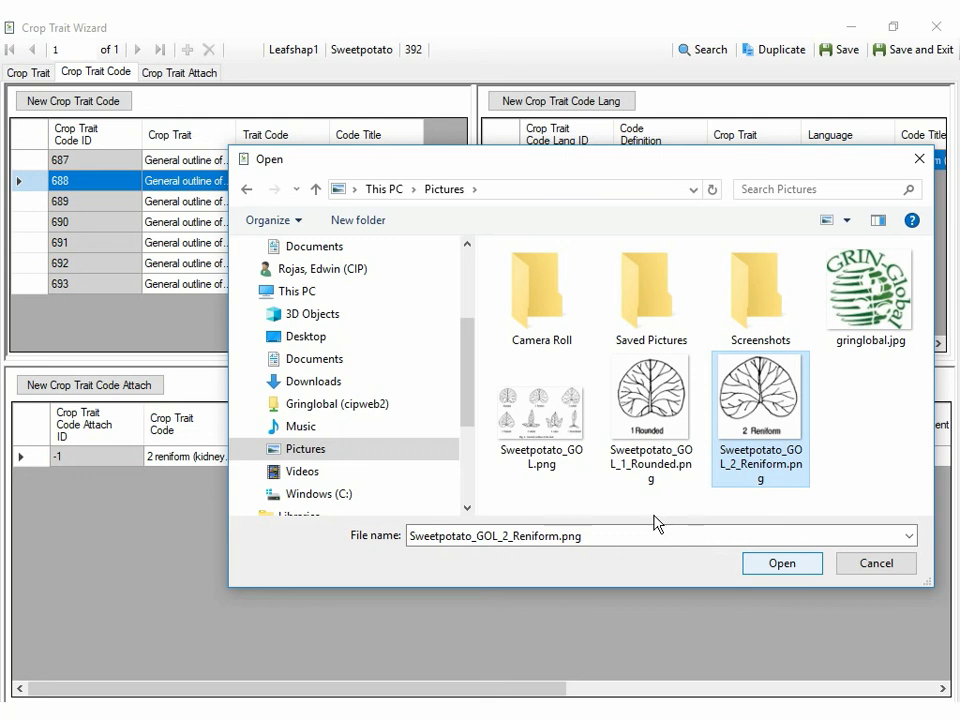
key("Return")
- Set the attachment's virtual path to \leaf\Sweetpotato_GOL_2_Reniform.png, copying the base file name from the Pictures folder in File Explorer
type("\\")
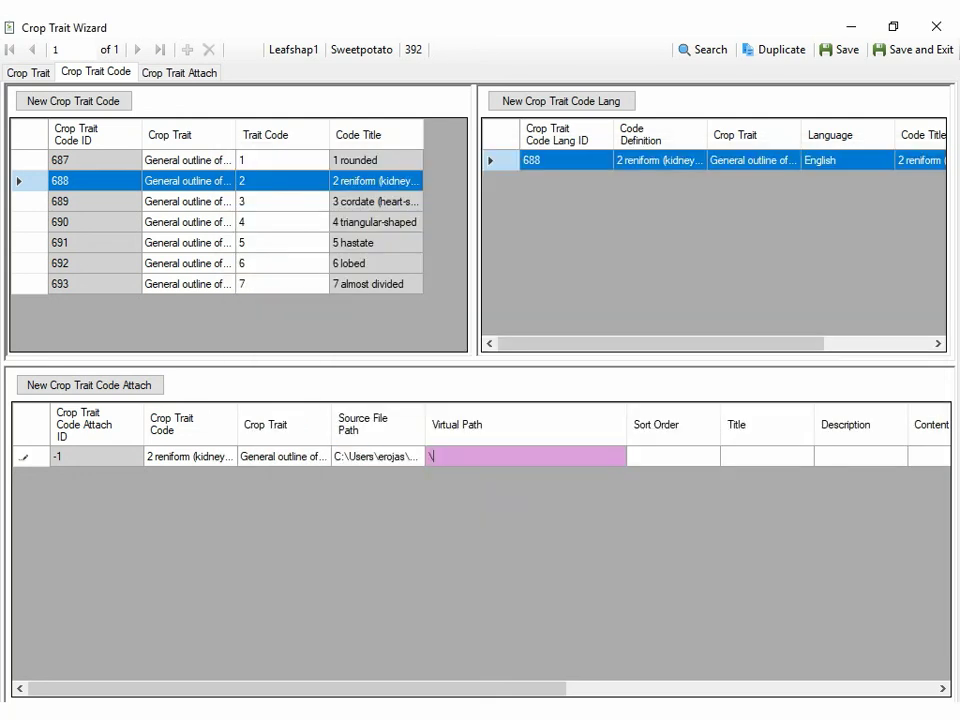
type("leaf\\")
left_click(180, 716)
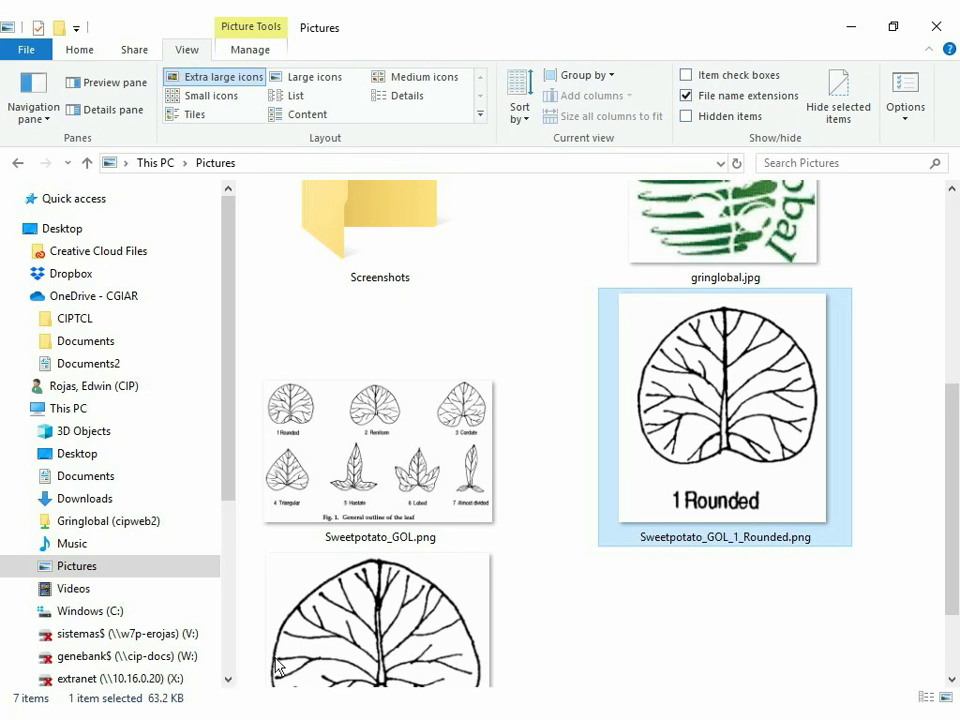
left_click(388, 632)
key("F2")
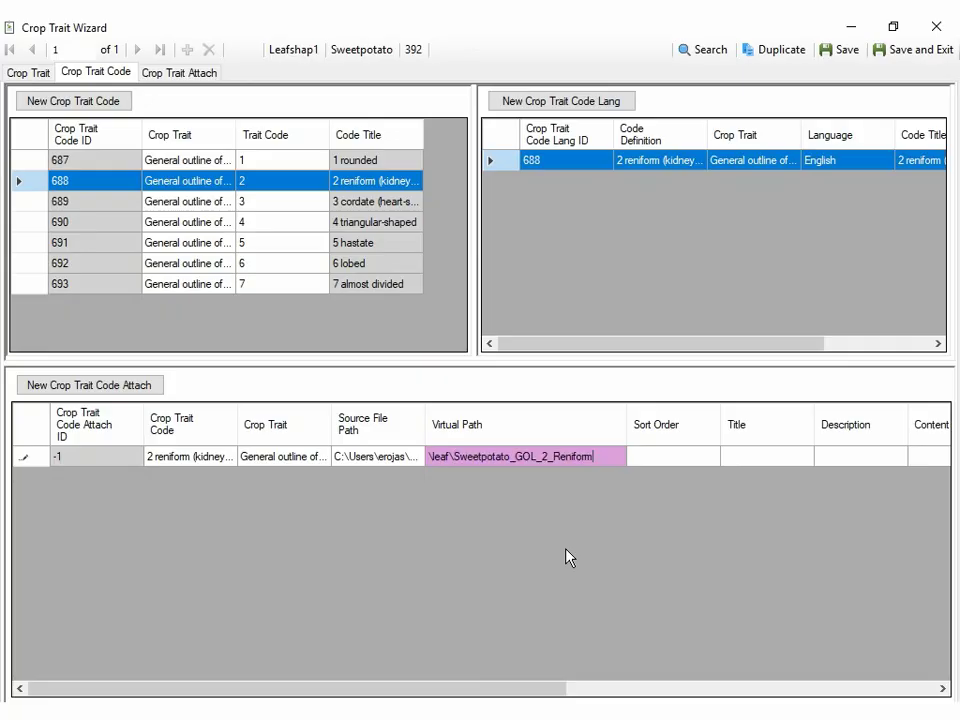
type(".png")
- Set the attachment's title to Reniform and its content type to PNG
left_click(765, 460)
type("R")
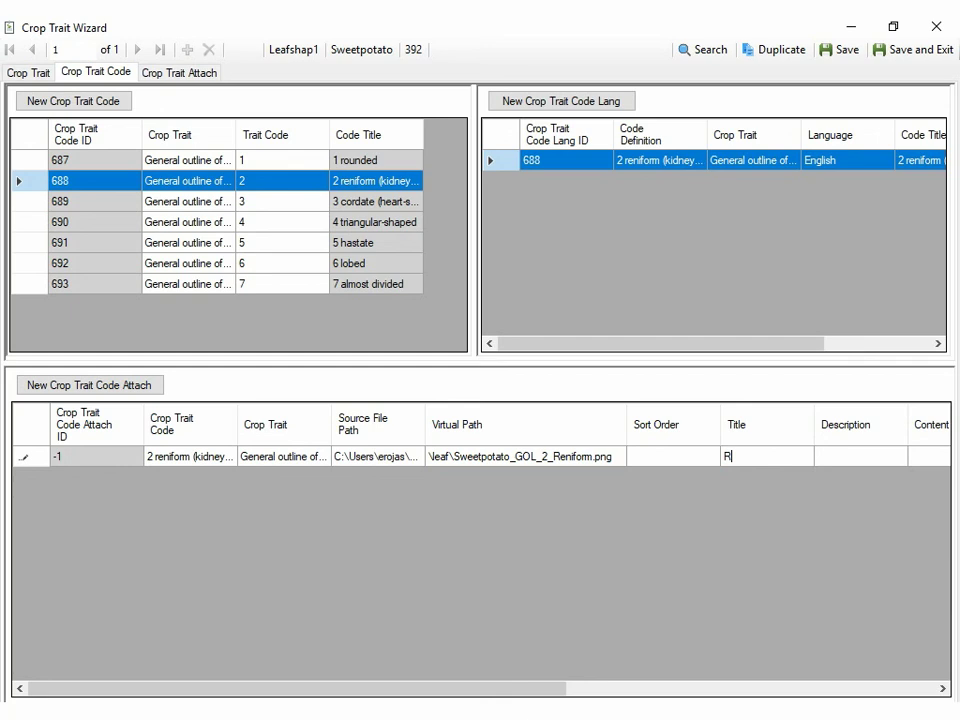
type("eniform")
key("Tab")
key("Tab")
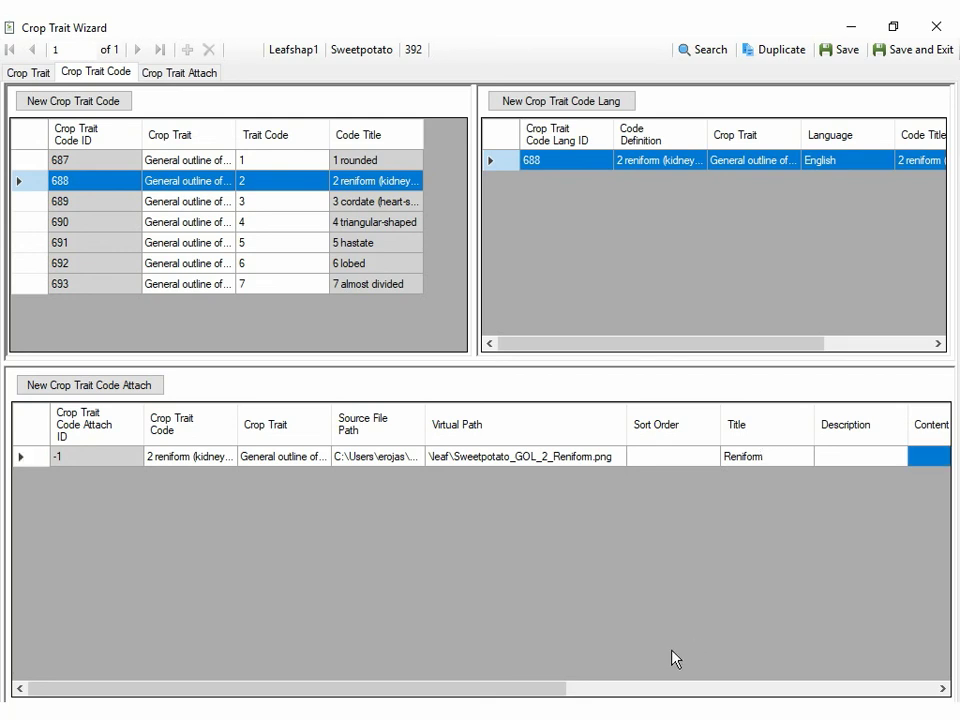
left_click_drag(568, 689, 585, 628)
key("Tab")
- Set the Reniform attachment's category to Image attachment and mark it as not web visible
left_click(628, 456)
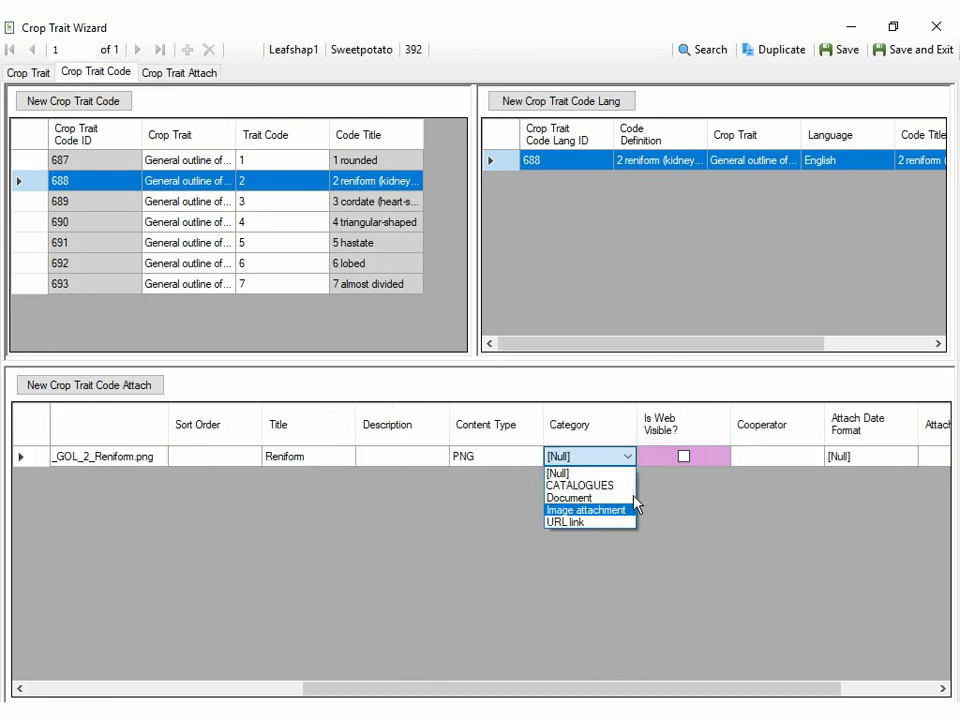
left_click(713, 459)
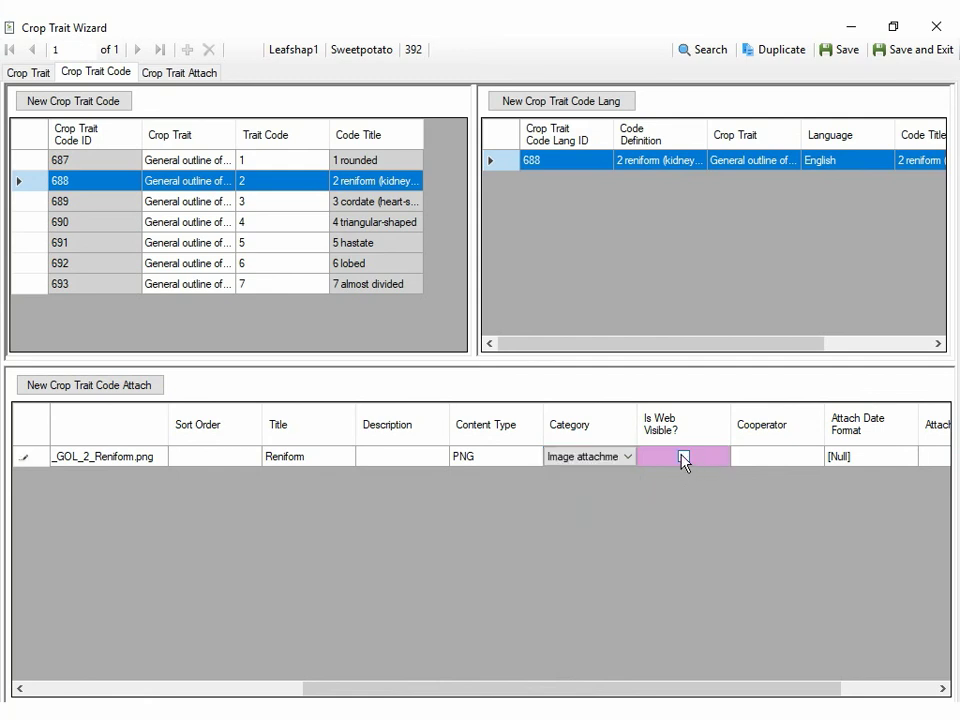
left_click(684, 462)
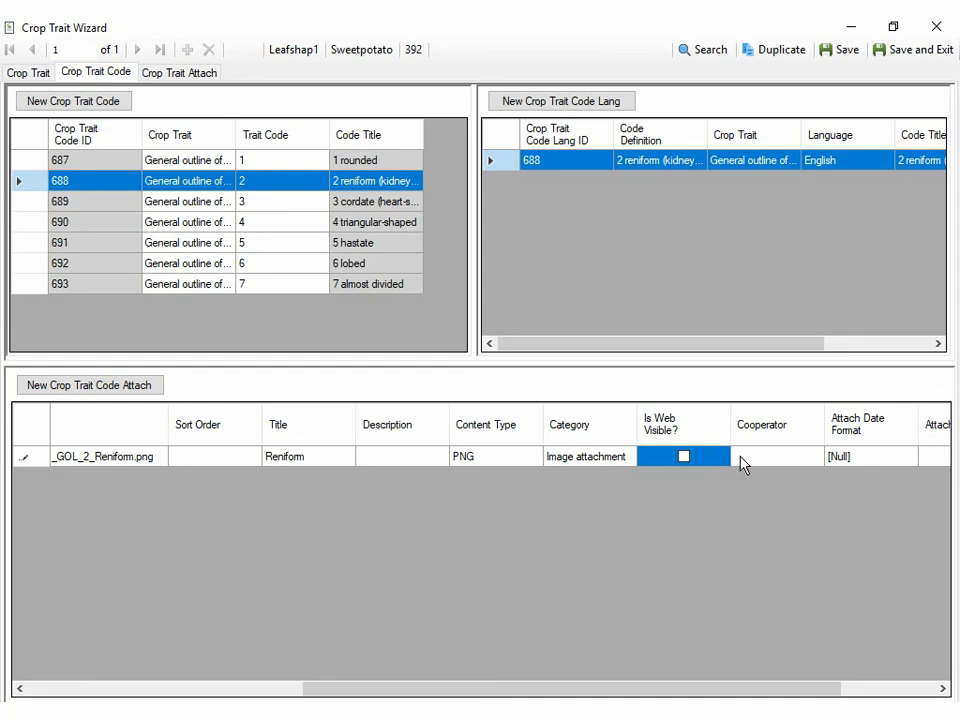
- Look up the cooperator by surname and assign that person to the Reniform attachment
left_click(789, 467)
type("Ro")
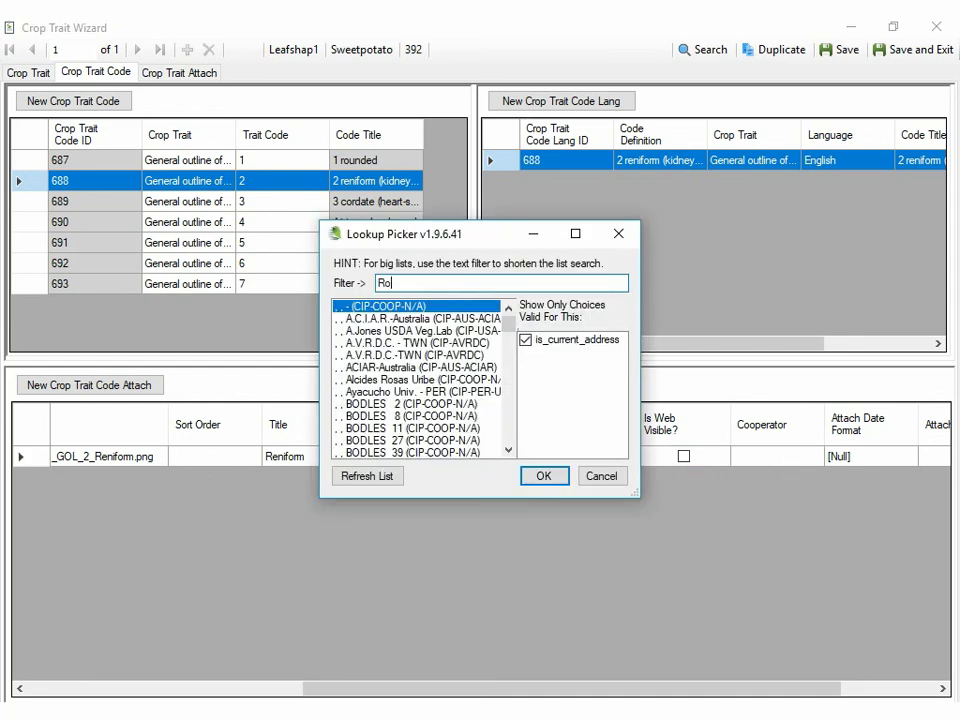
type("ss")
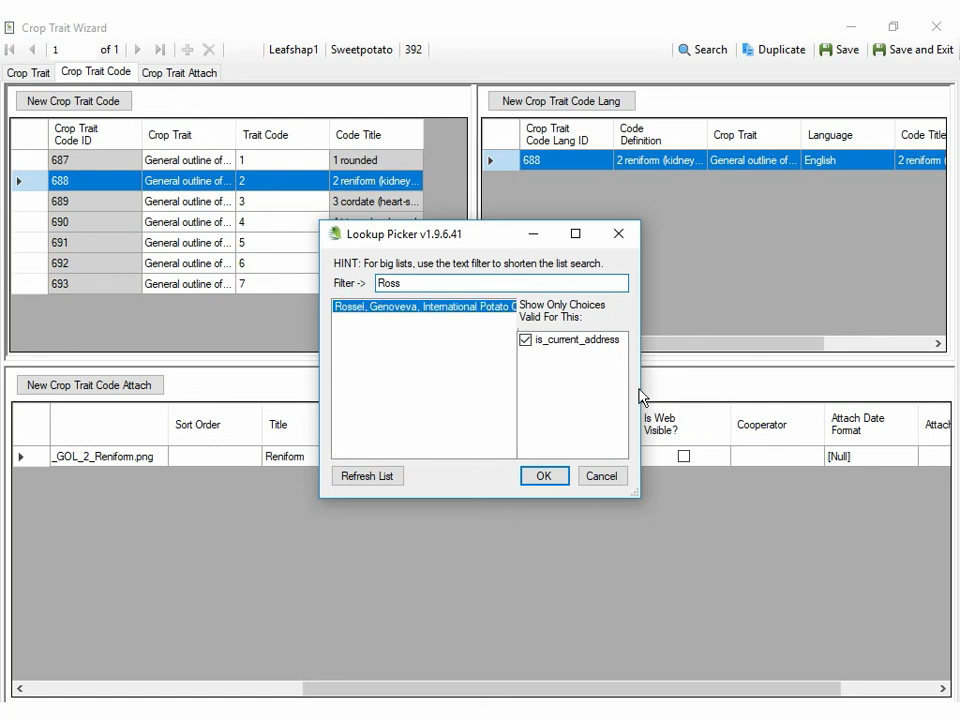
double_click(501, 310)
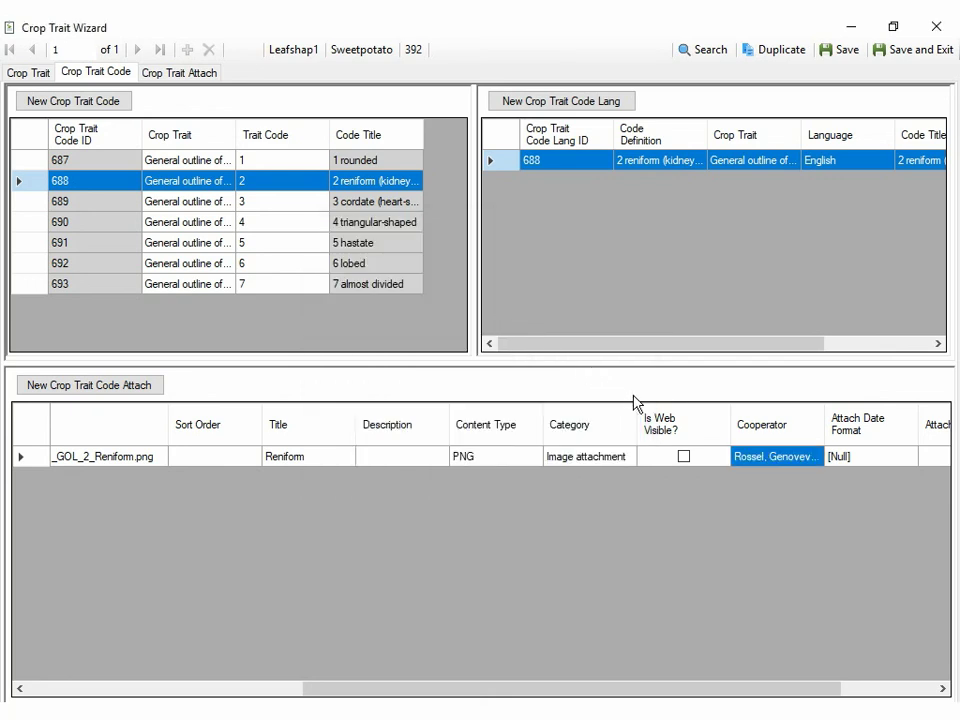
- Set the attach date format to yyyy and the attach date to 2020, and save the Reniform attachment
key("Tab")
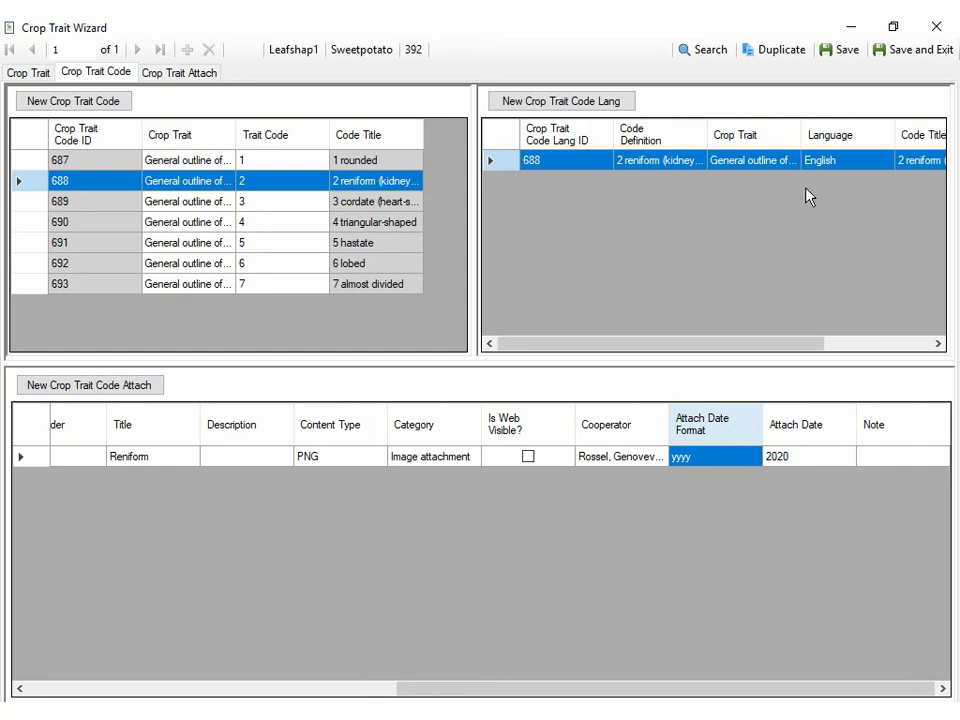
left_click(849, 58)
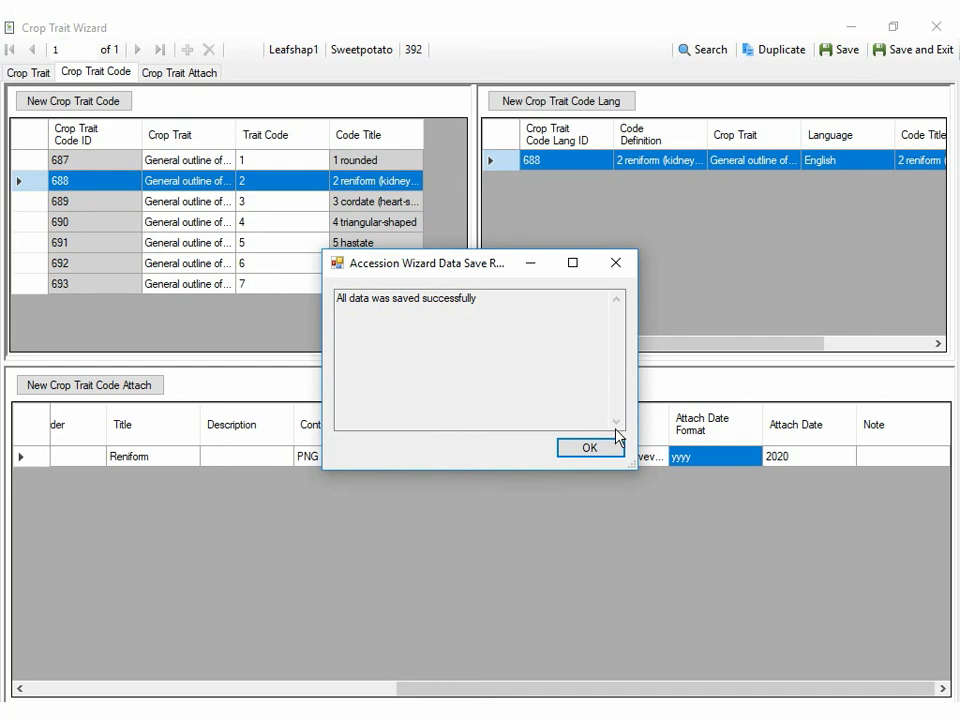
left_click(606, 449)
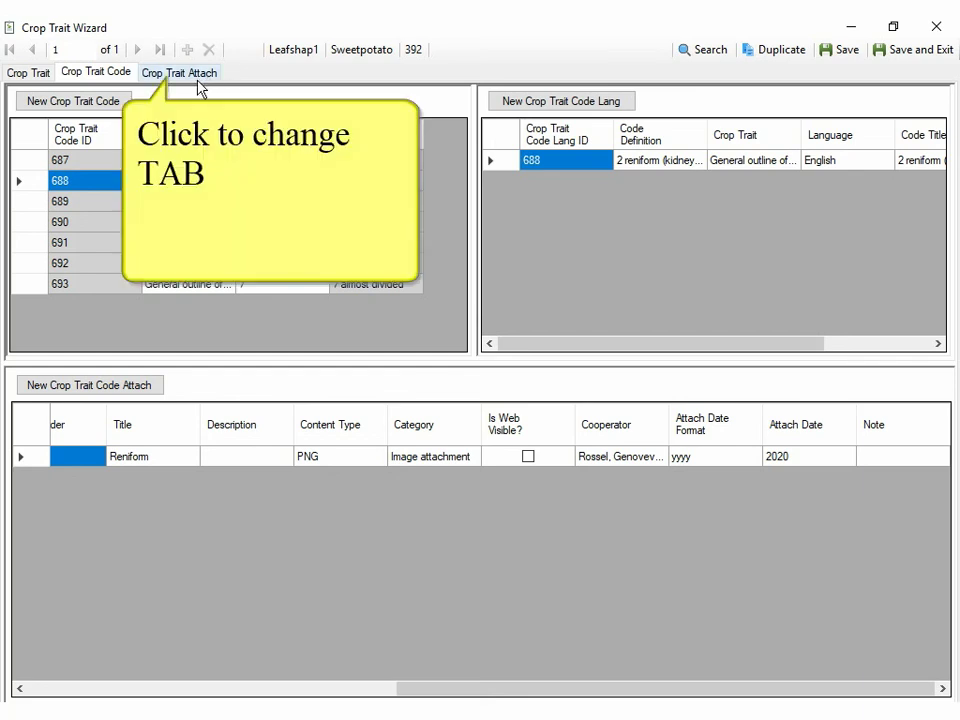
- Add a new attachment to the crop trait itself with Sweetpotato_GOL.png from Pictures as its source file
left_click(198, 76)
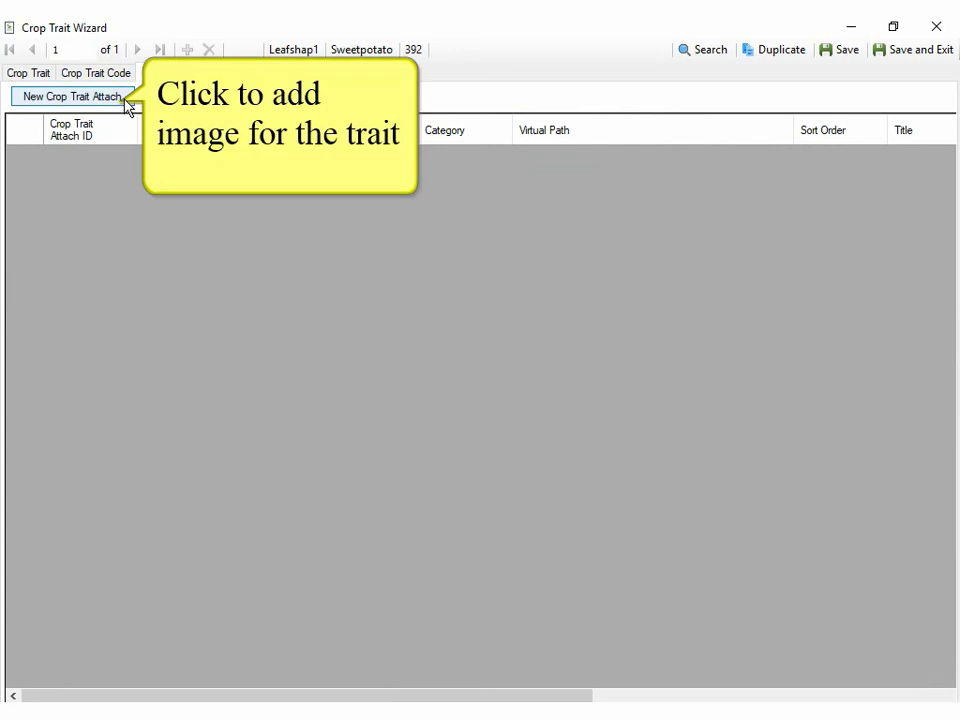
left_click(126, 101)
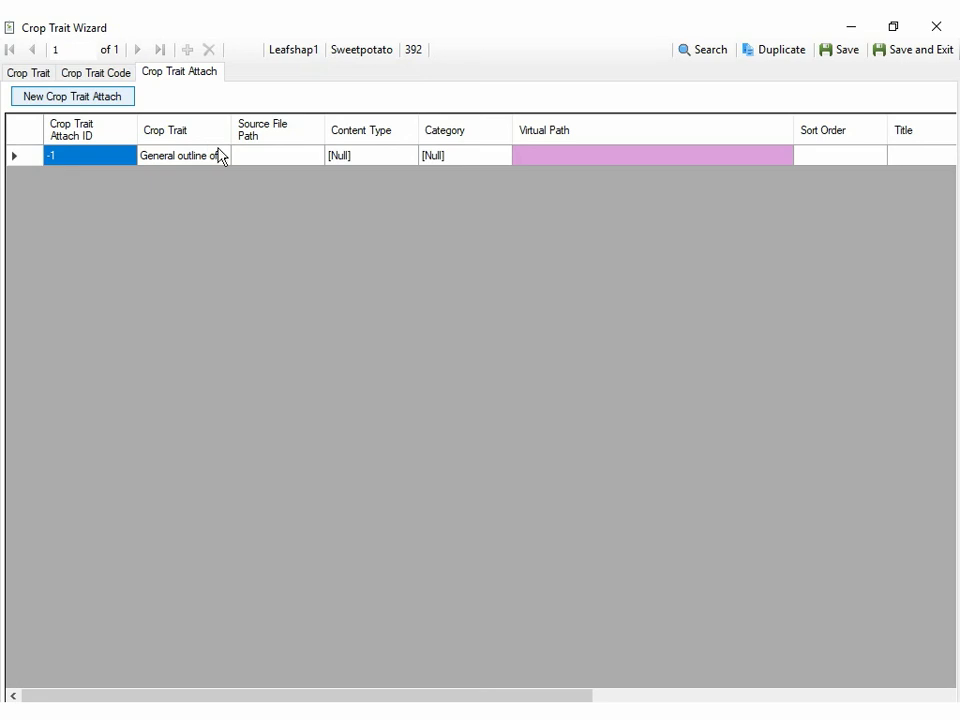
left_click(265, 157)
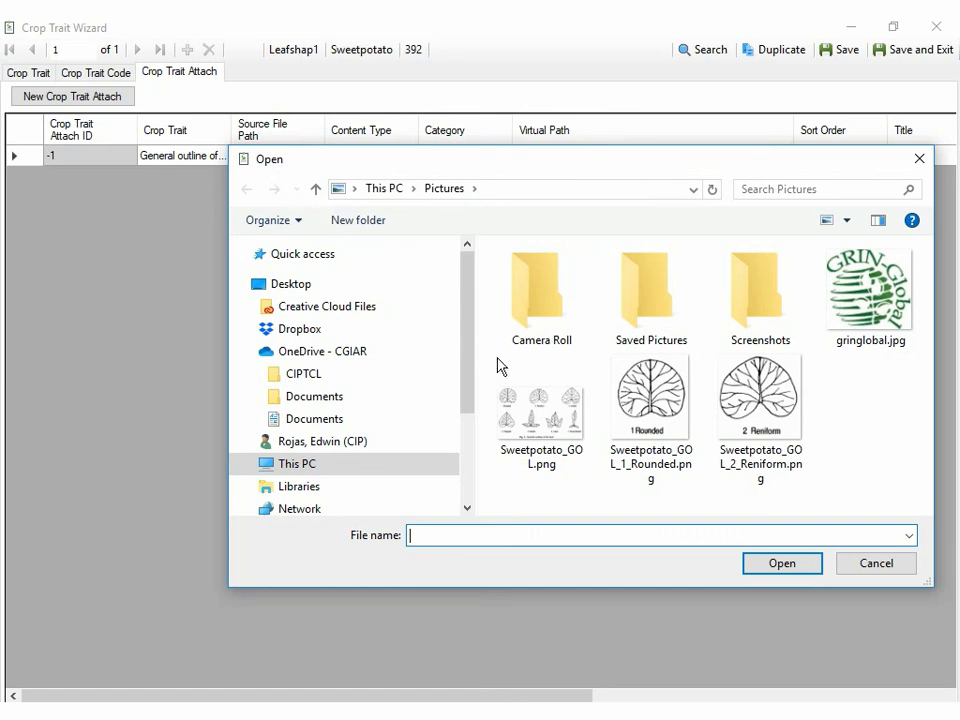
left_click(556, 414)
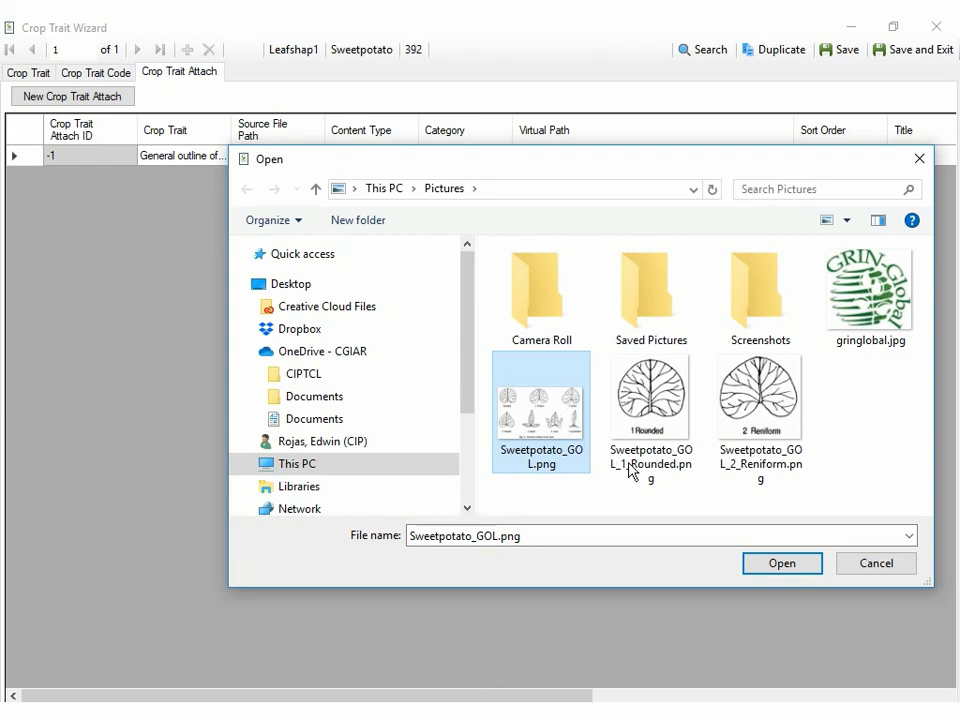
left_click(757, 564)
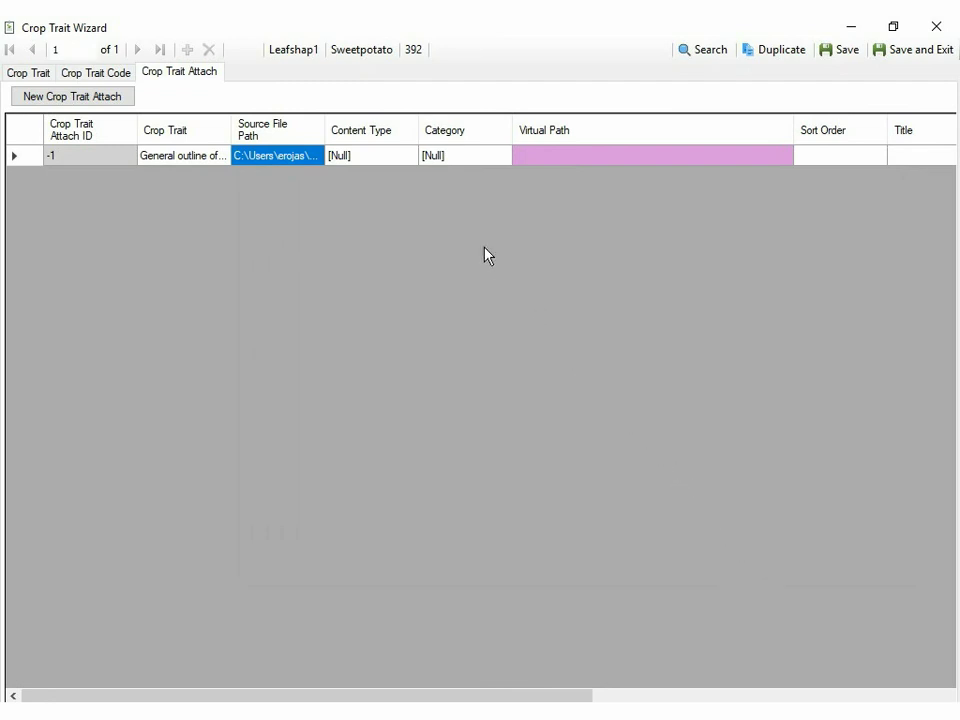
- Set the trait attachment's content type to the "URL is image" option and its category to Image attachment
left_click(401, 160)
left_click(401, 157)
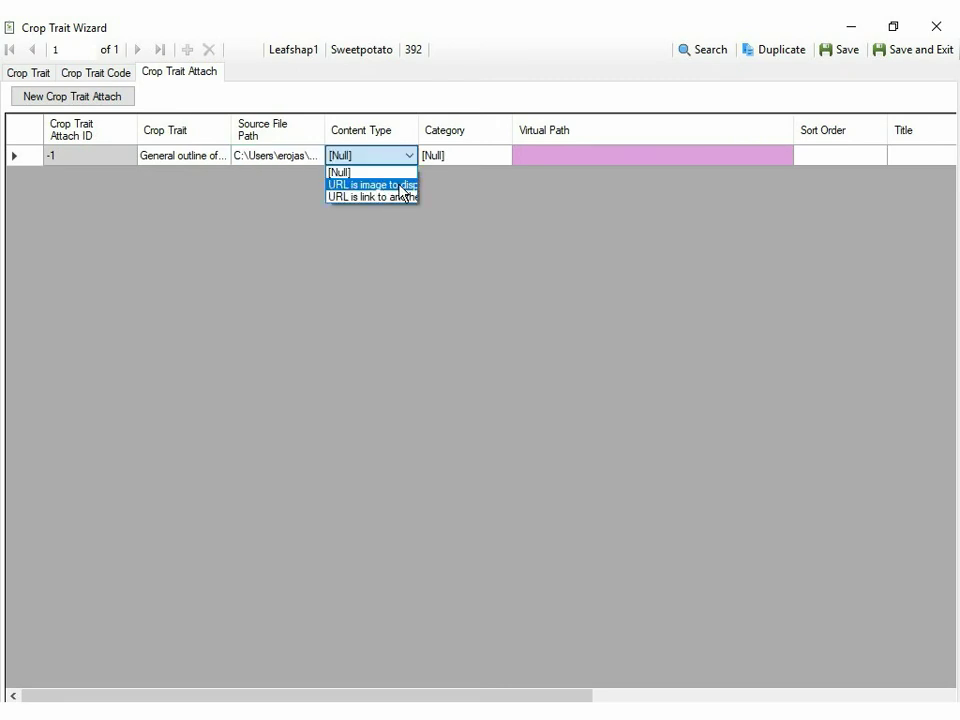
left_click(501, 159)
left_click(501, 157)
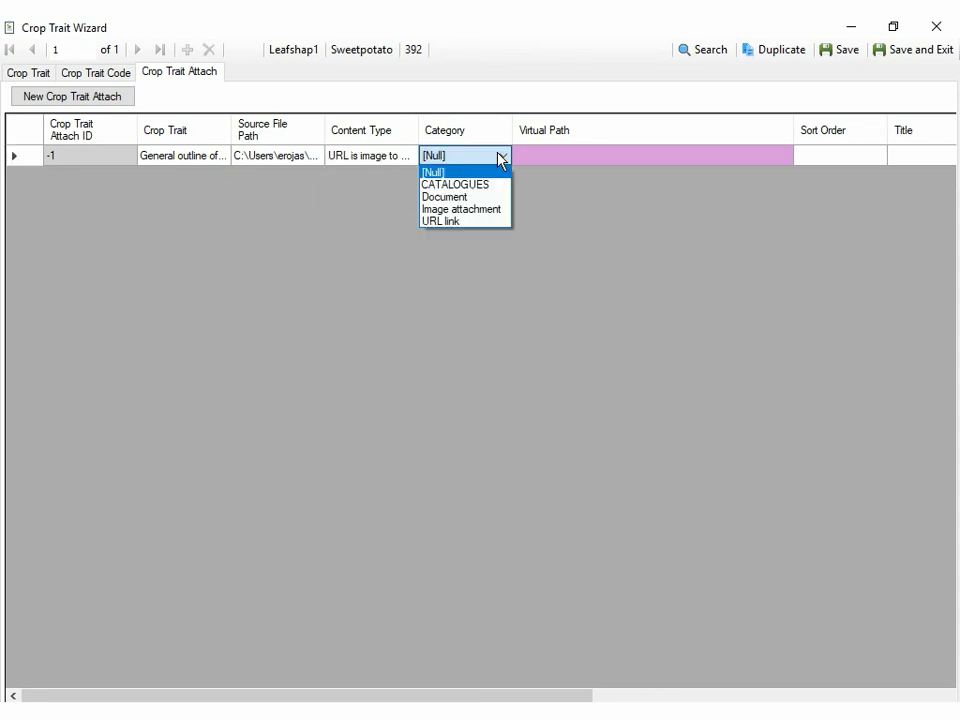
left_click(489, 210)
- Set the trait attachment's virtual path to \leaf\Sweetpotato_GOL.png, copying the base file name from the Pictures folder in File Explorer
left_click(553, 157)
type("\\")
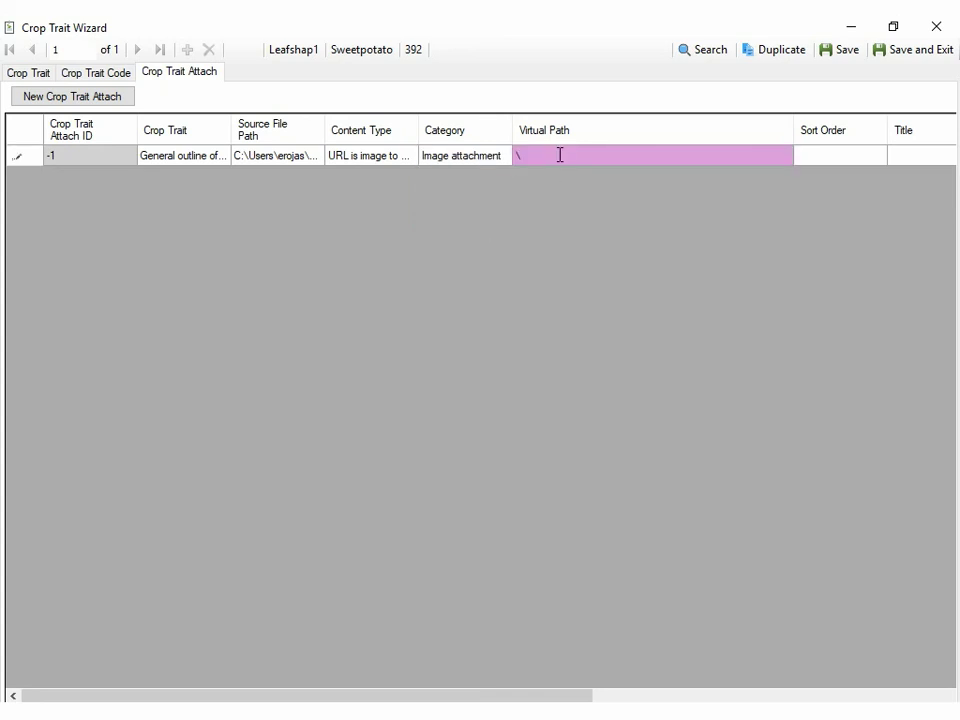
type("leaf\\")
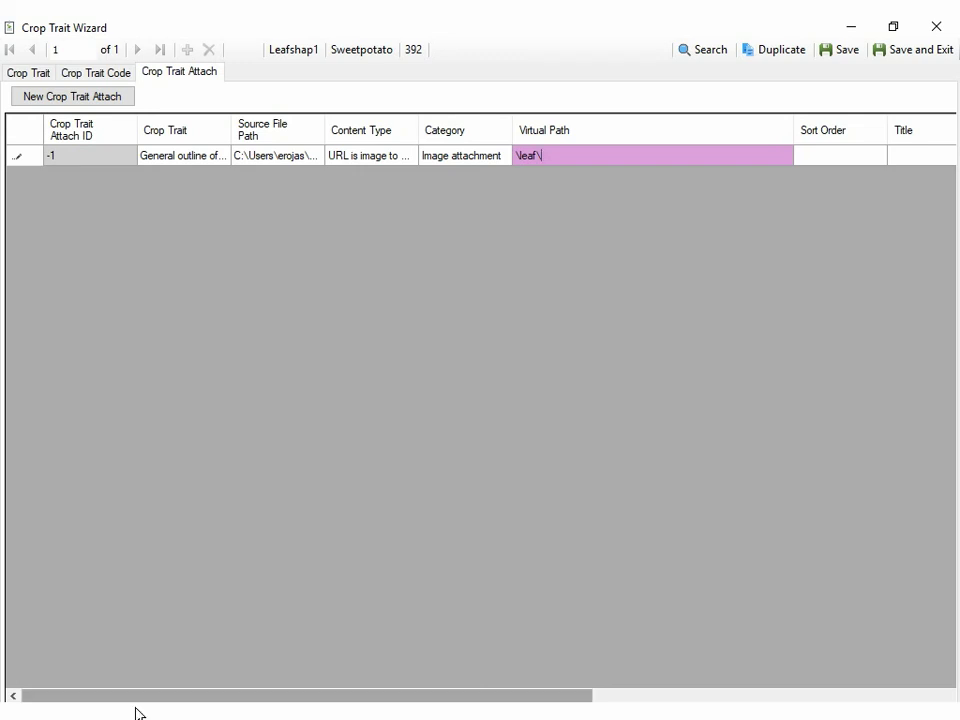
key("alt+Tab")
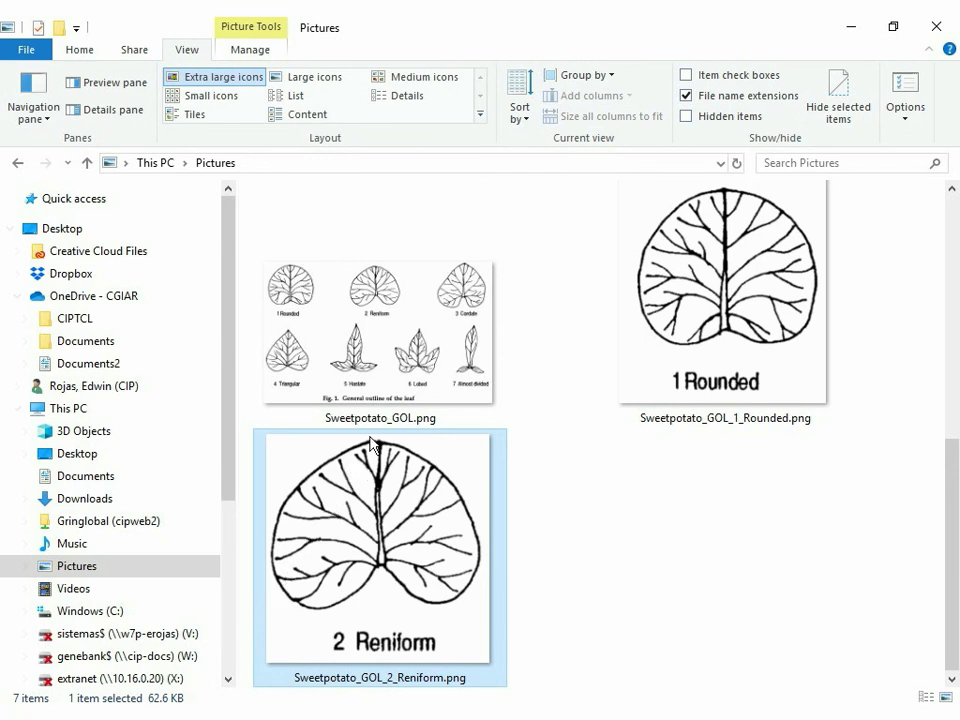
left_click(404, 390)
key("F2")
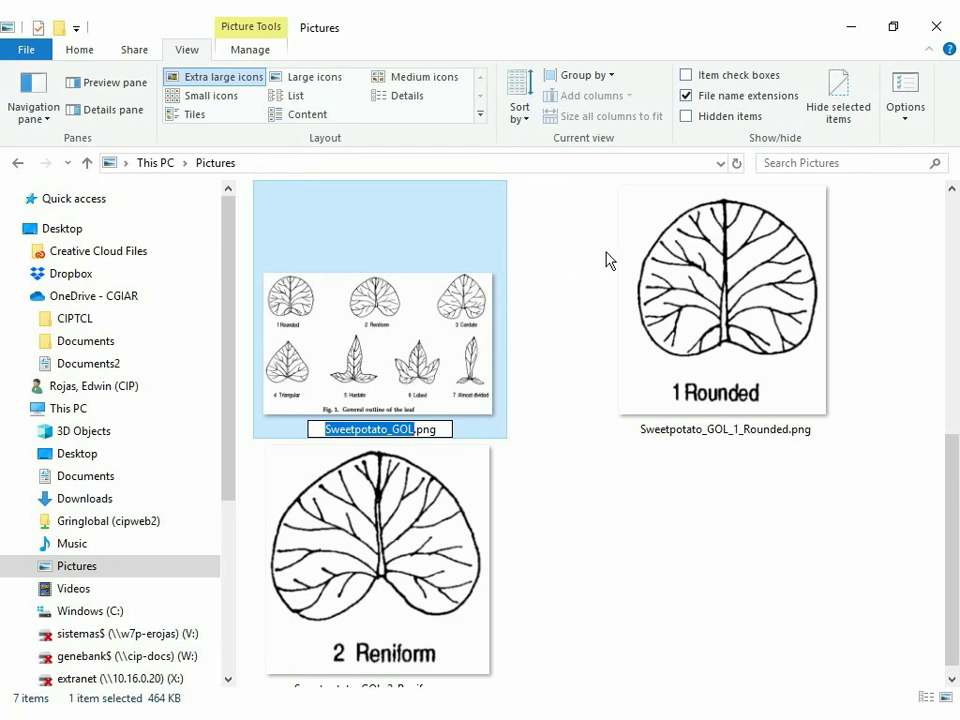
key("ctrl+c")
key("alt+Tab")
key("ctrl+v")
type(".p")
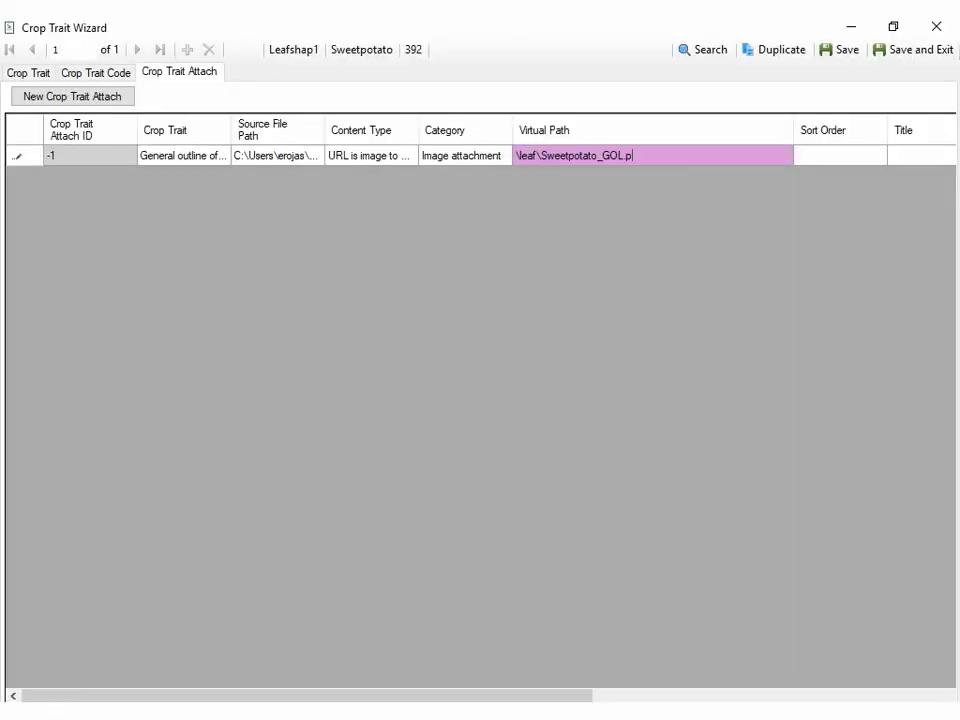
type("ng")
- Set the trait attachment's title to leaf_outline
left_click(905, 160)
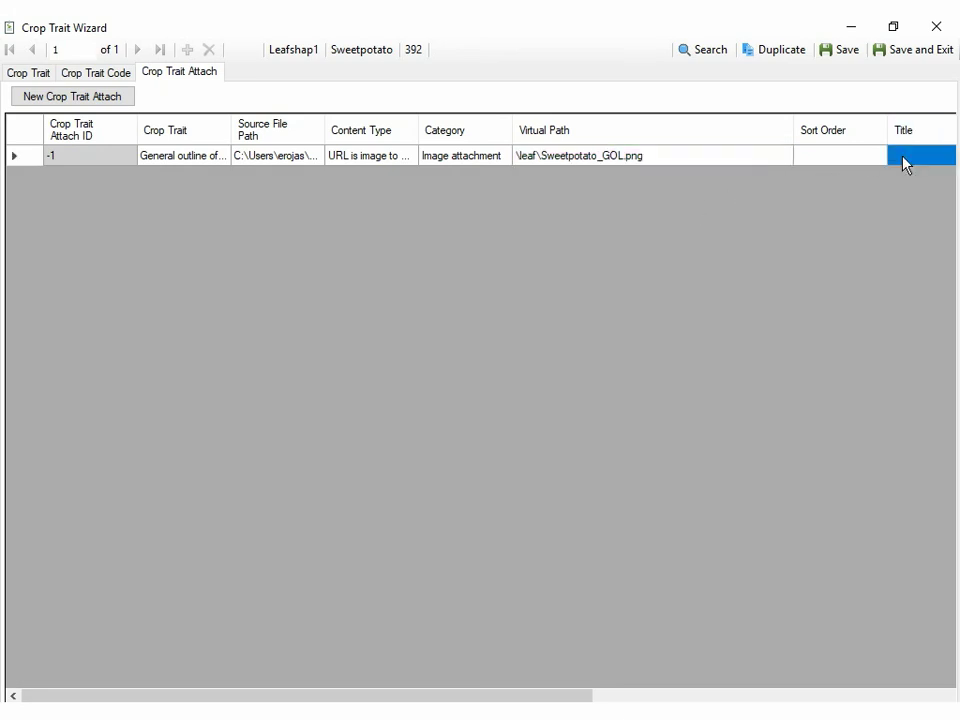
type("le")
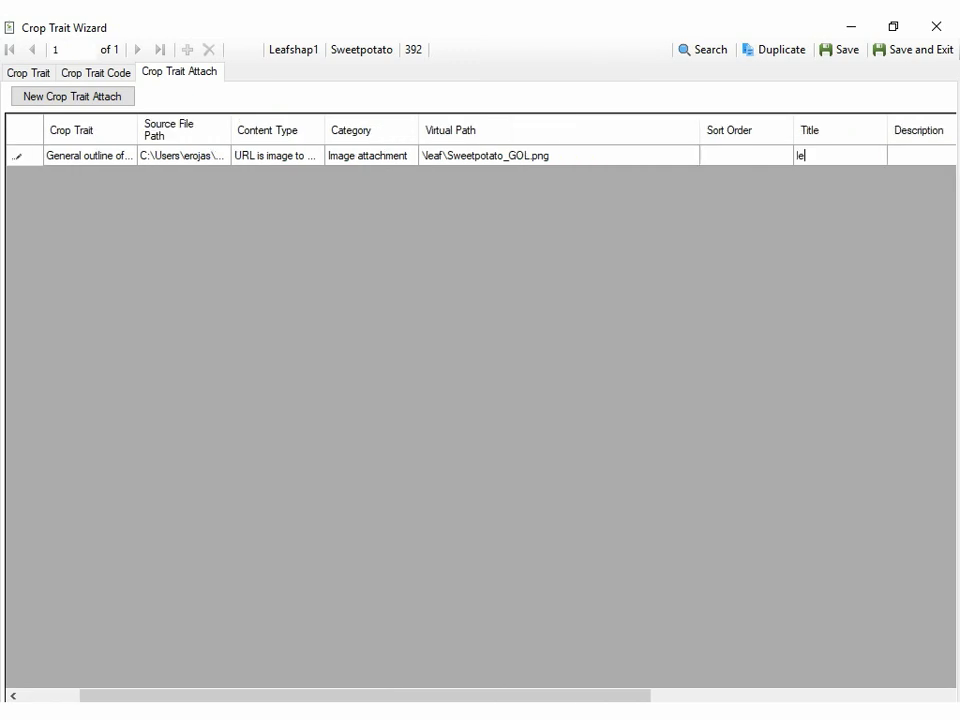
type("af_outline")
scroll(667, 698, "right", 1)
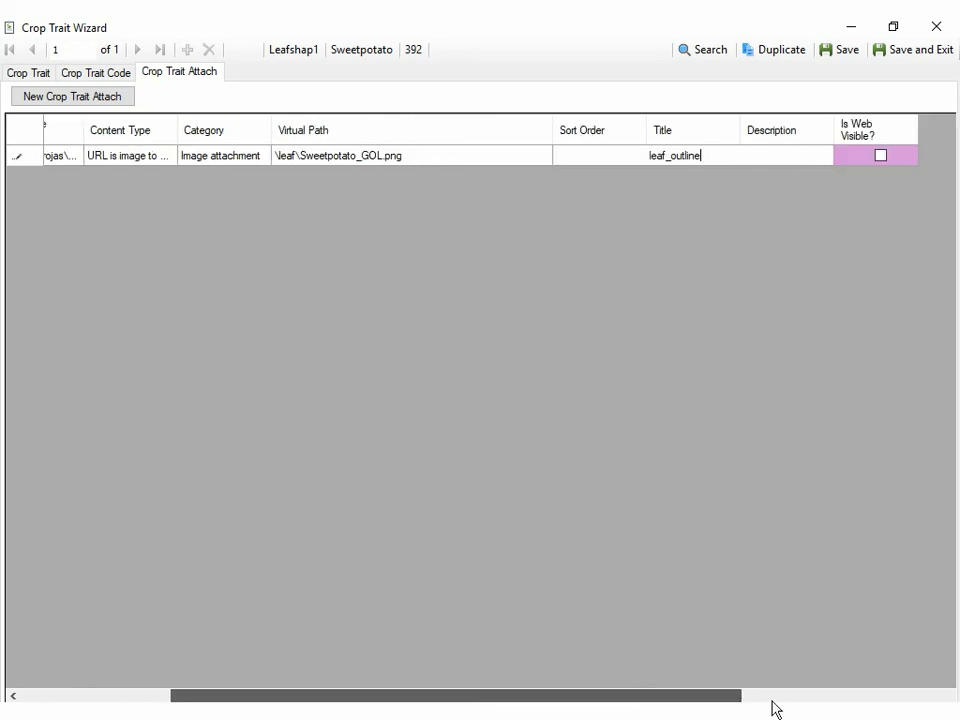
scroll(825, 706, "right", 2)
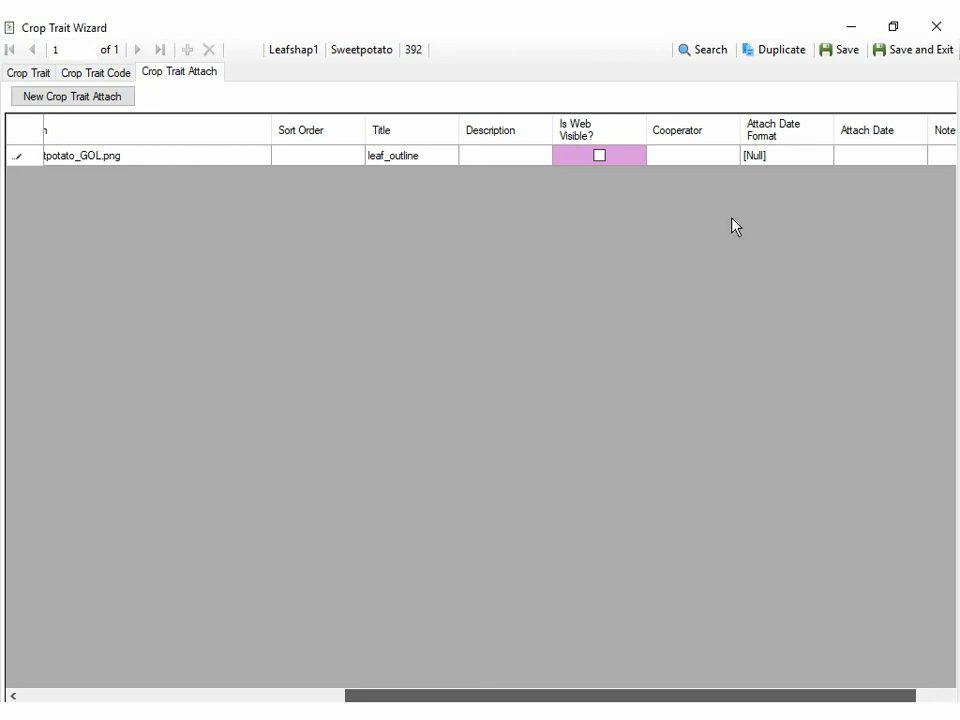
- Leave the trait attachment's web visibility explicitly unchecked and assign its cooperator from the lookup, filtering by the start of the surname
left_click(624, 158)
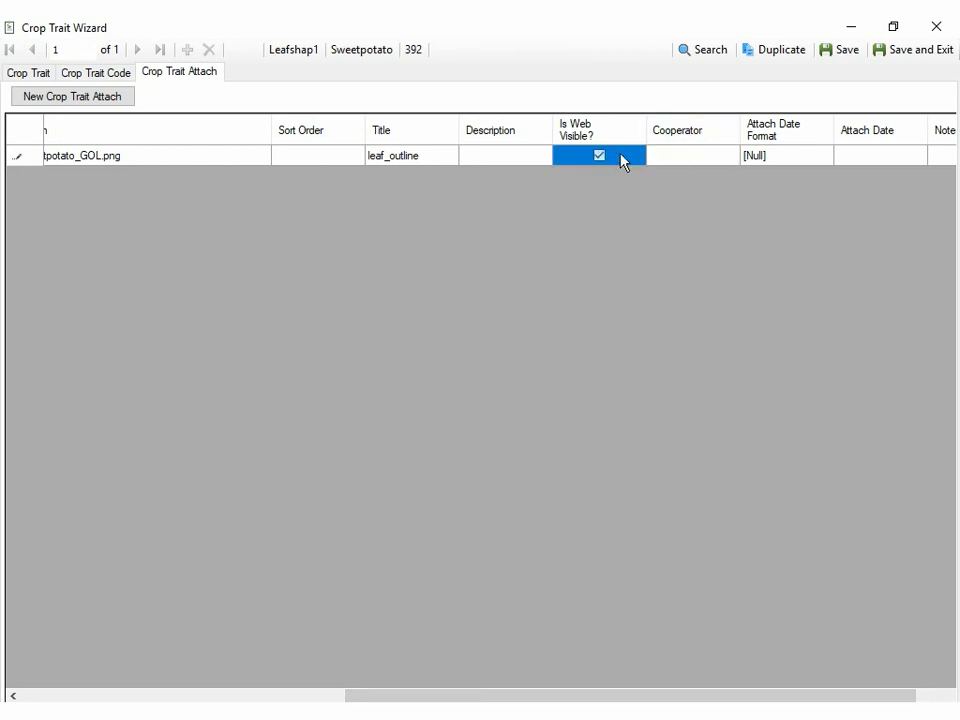
left_click(678, 158)
type("R")
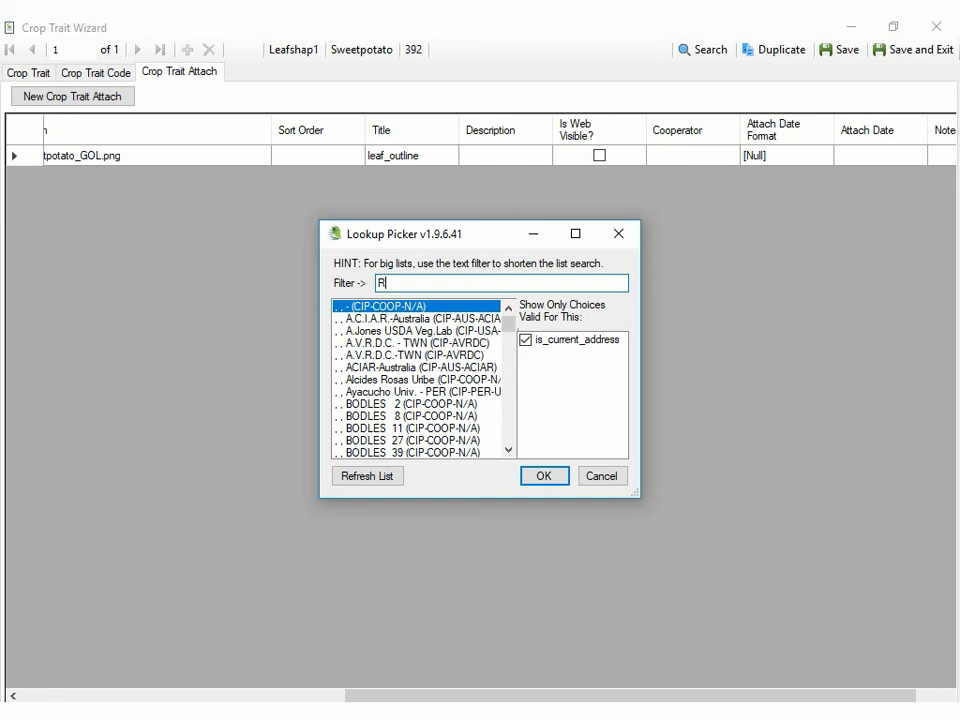
type("os")
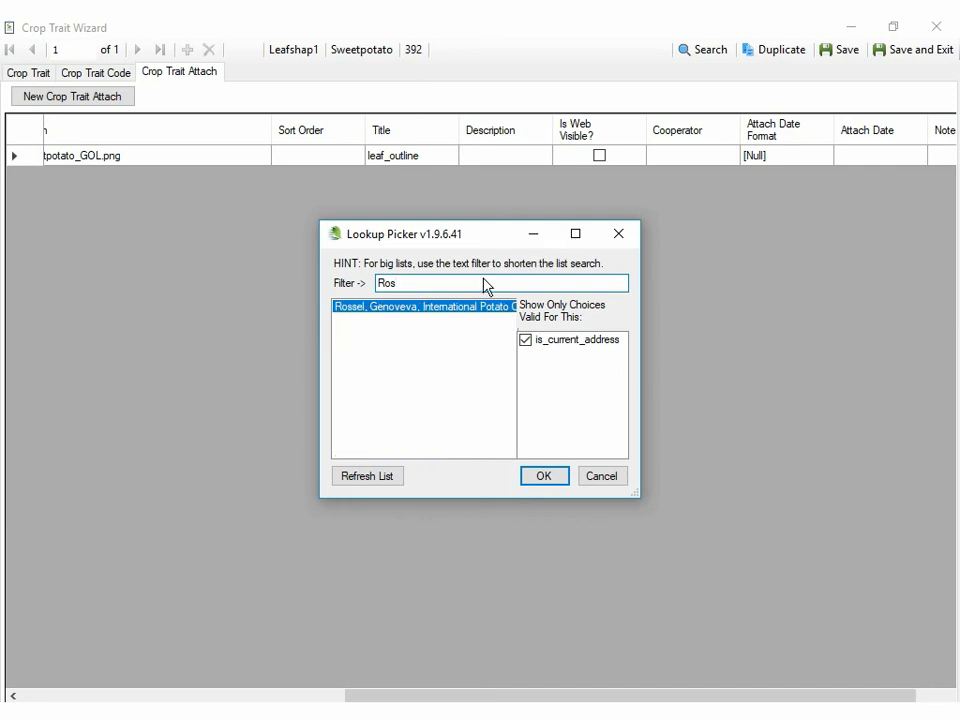
left_click(458, 305)
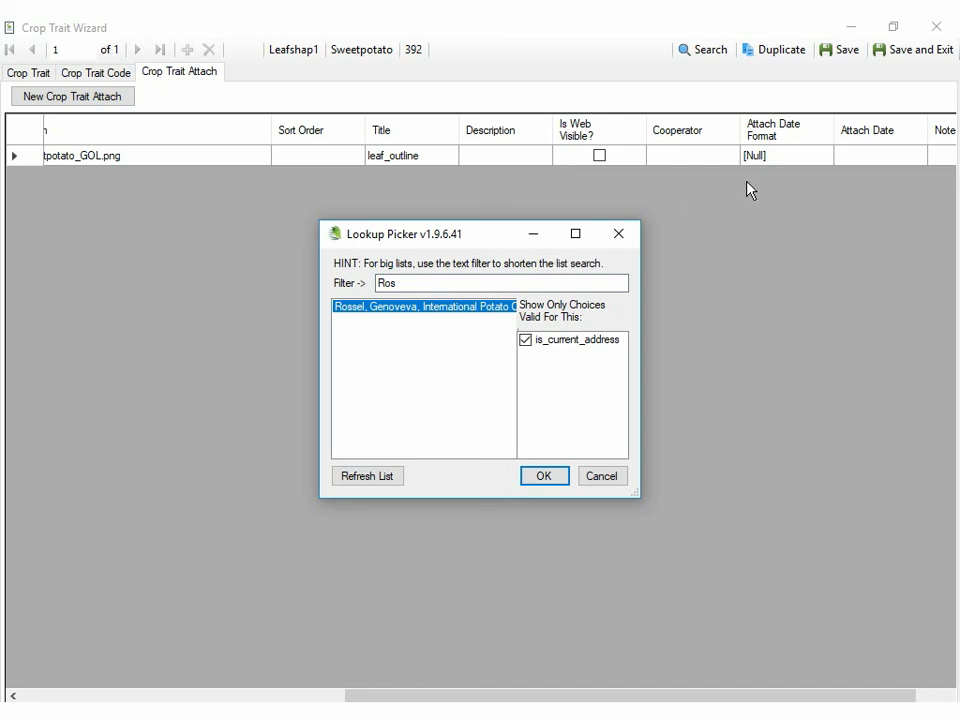
key("Return")
- Set the trait attachment's date to 2020 with the yyyy date format and save the crop trait data
left_click(851, 156)
type("2020")
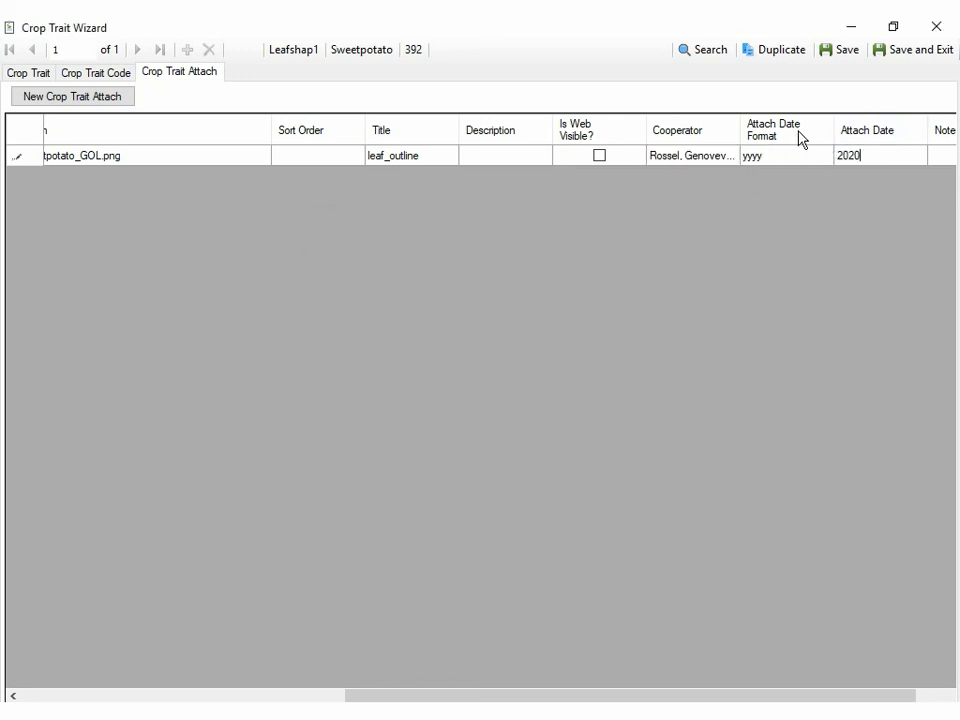
left_click(839, 55)
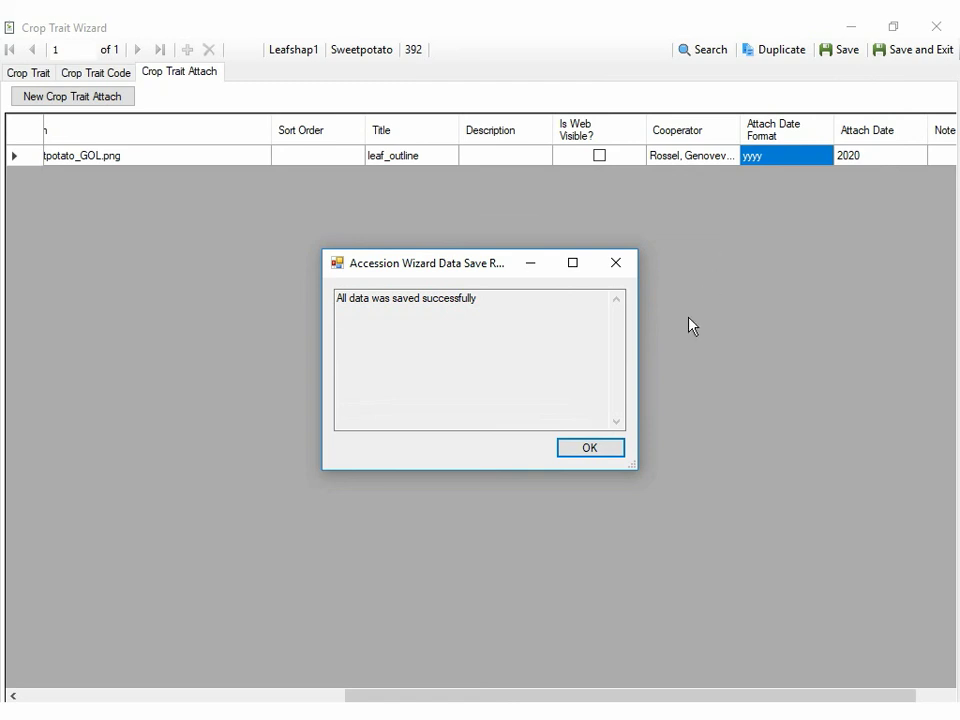
left_click(611, 453)
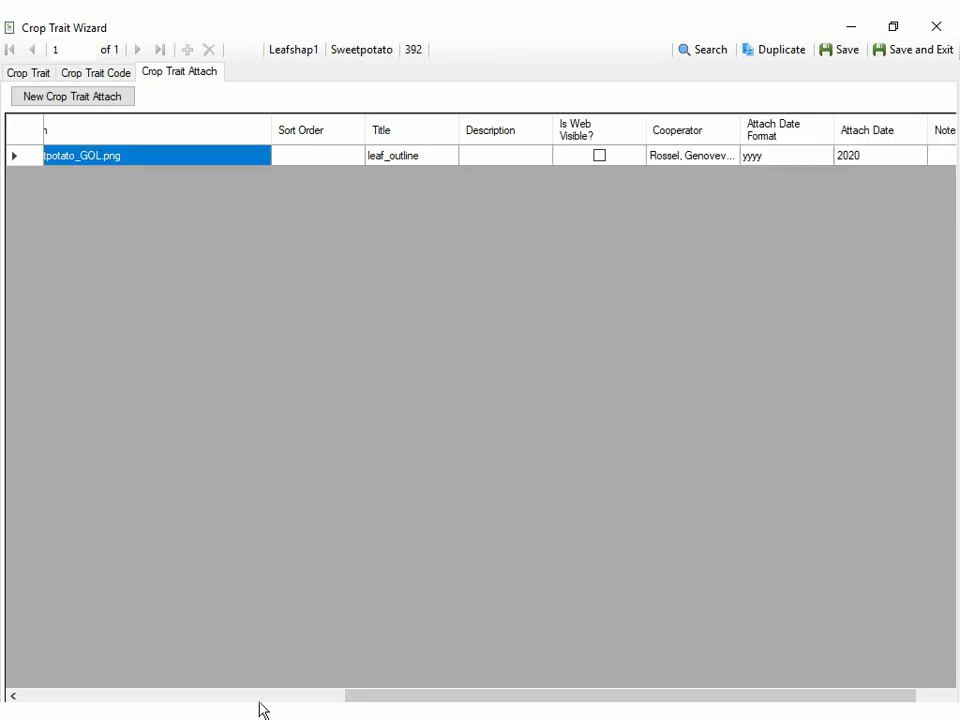
left_click(58, 696)
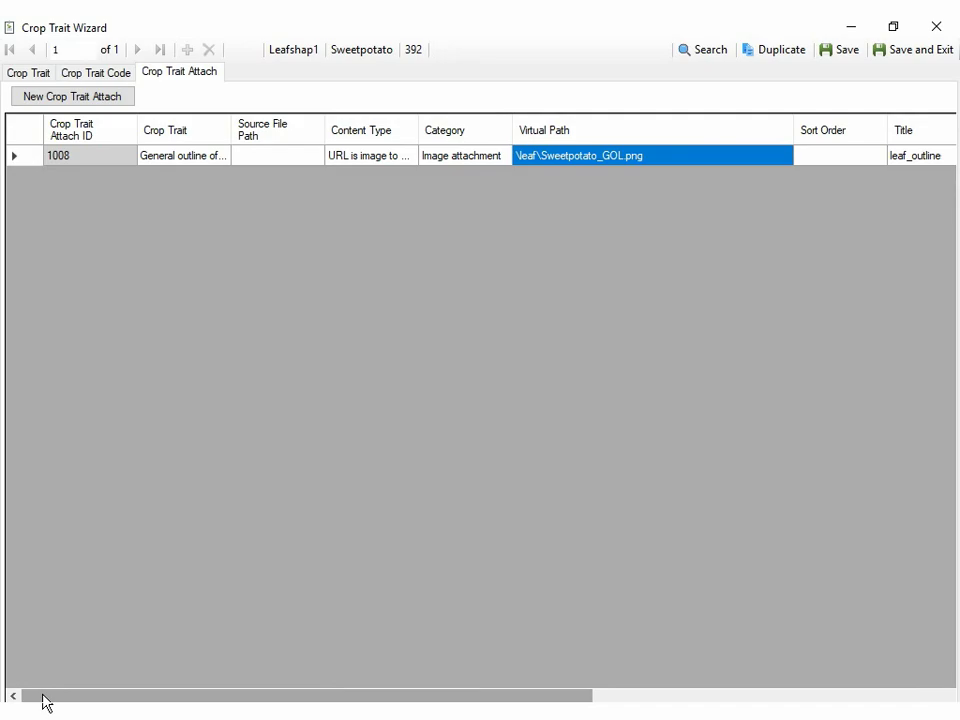